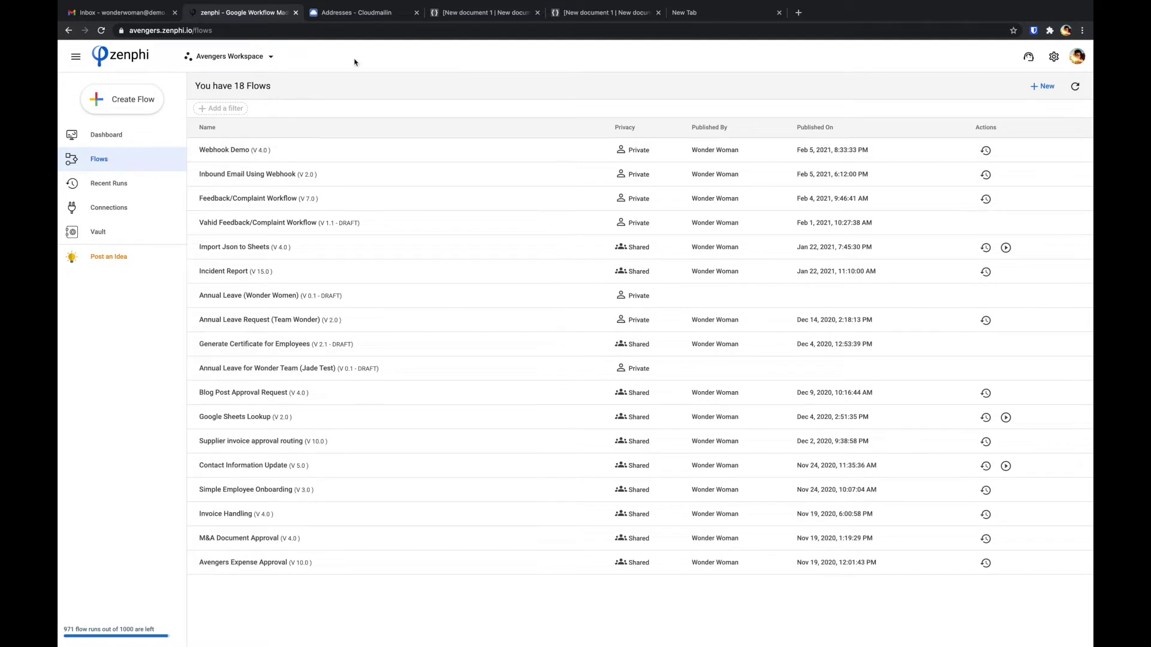
- Switch to CloudMailin and start adding another incoming email address
{"action": "left_click", "coordinate": [340, 13]}
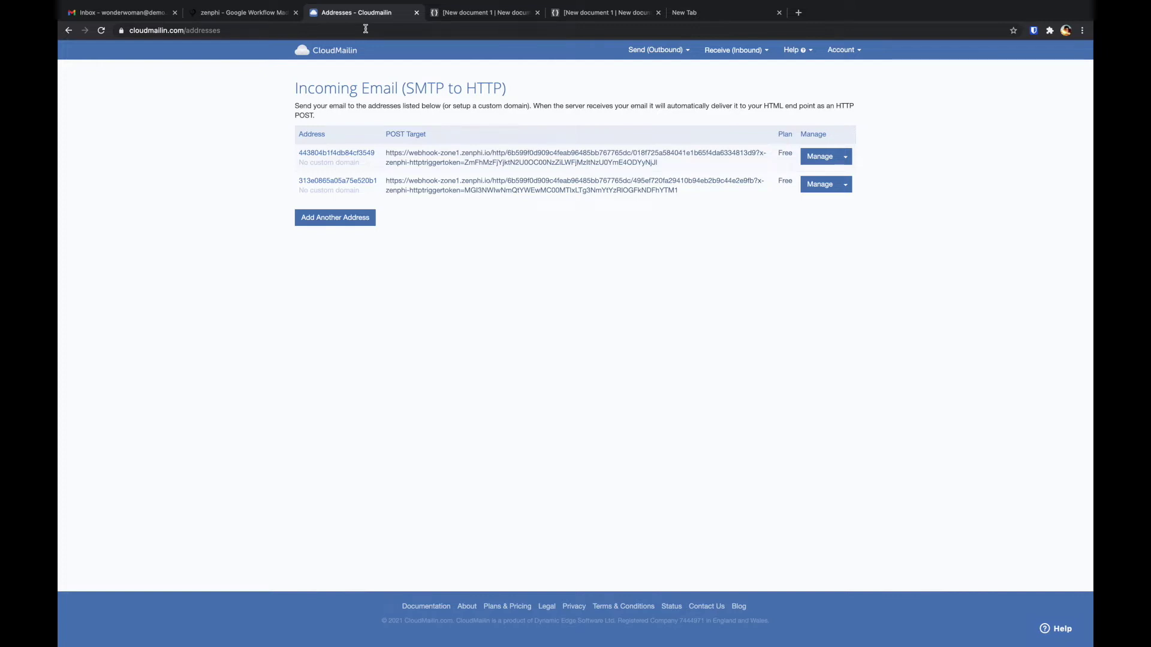
{"action": "left_click", "coordinate": [351, 224]}
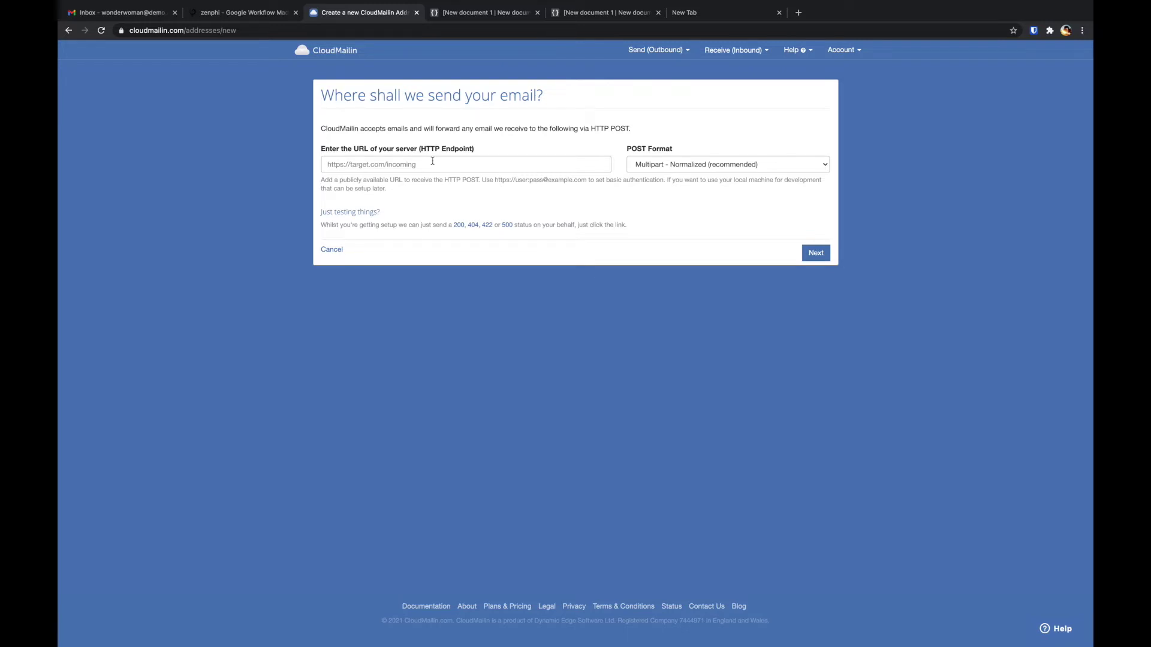
- Switch to zenphi and create a new flow of the HTTP API type
{"action": "left_click", "coordinate": [234, 13]}
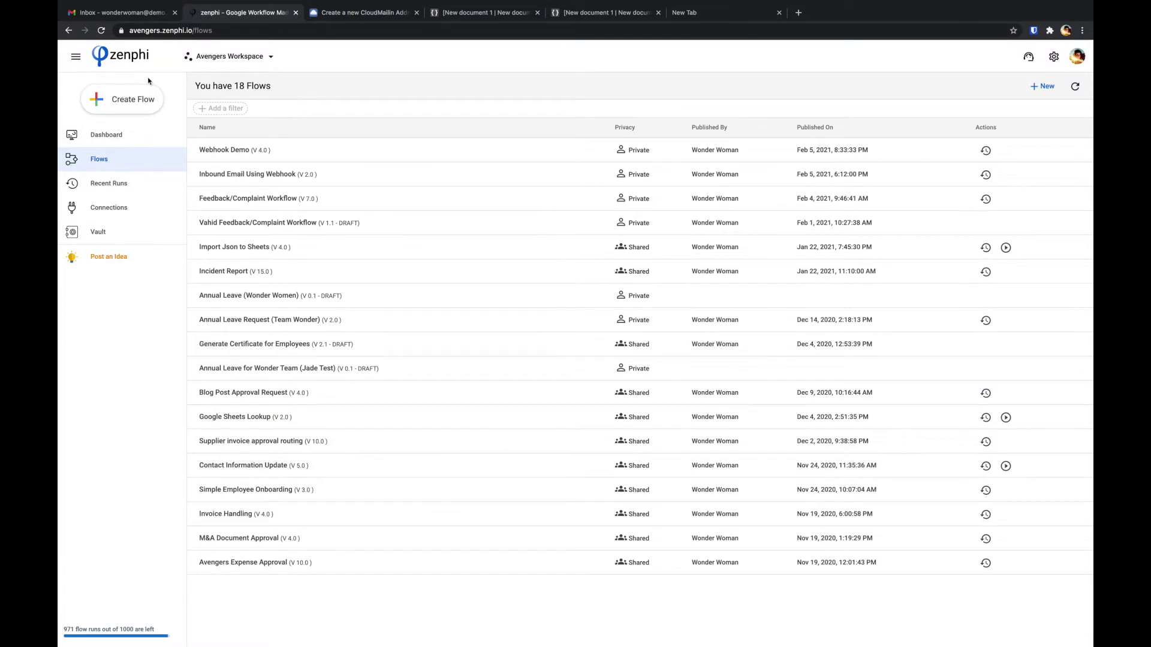
{"action": "left_click", "coordinate": [137, 100]}
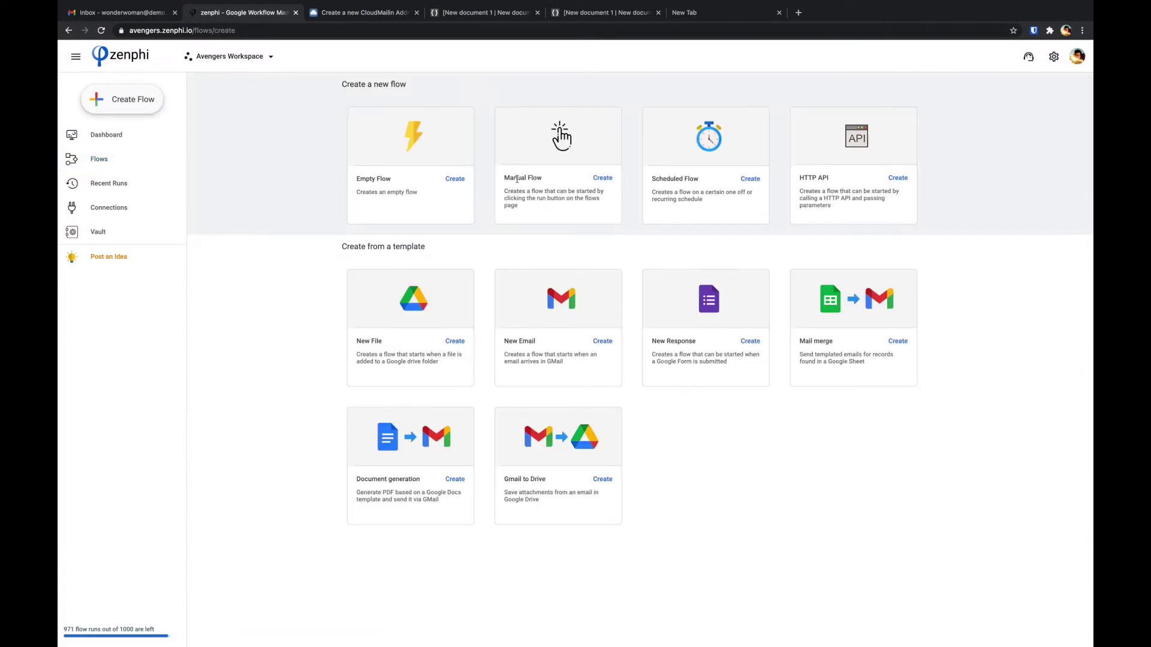
{"action": "left_click", "coordinate": [899, 180]}
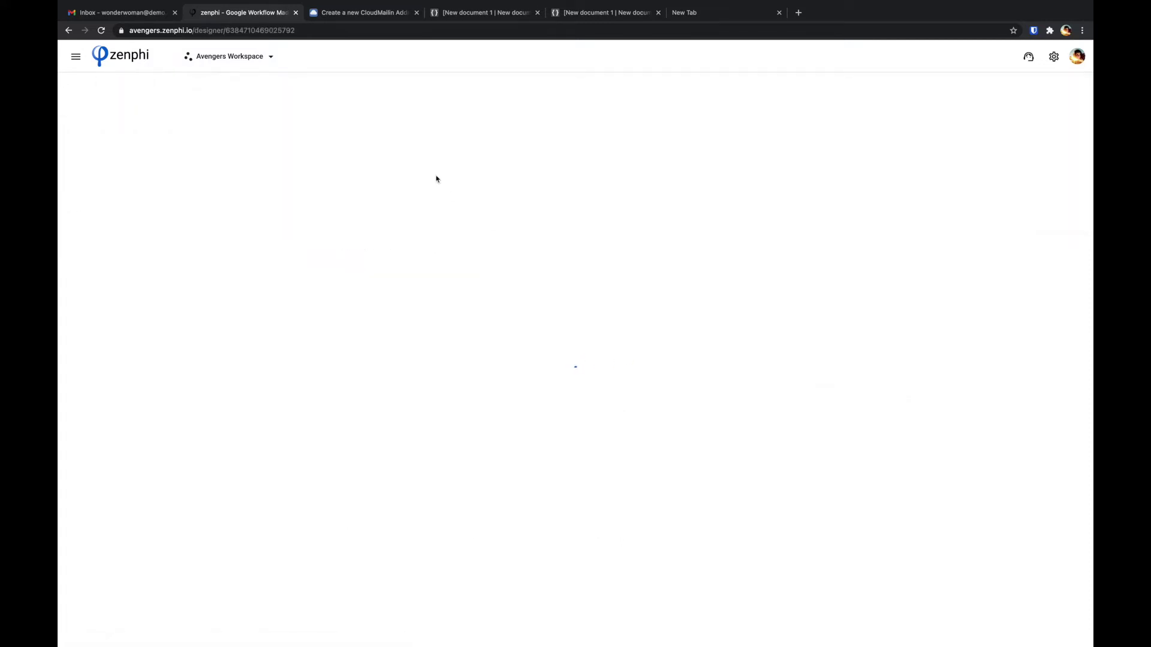
- Name the new flow CloudMainIn and publish it
{"action": "left_click", "coordinate": [280, 91]}
{"action": "type", "text": "CloudMainIn"}
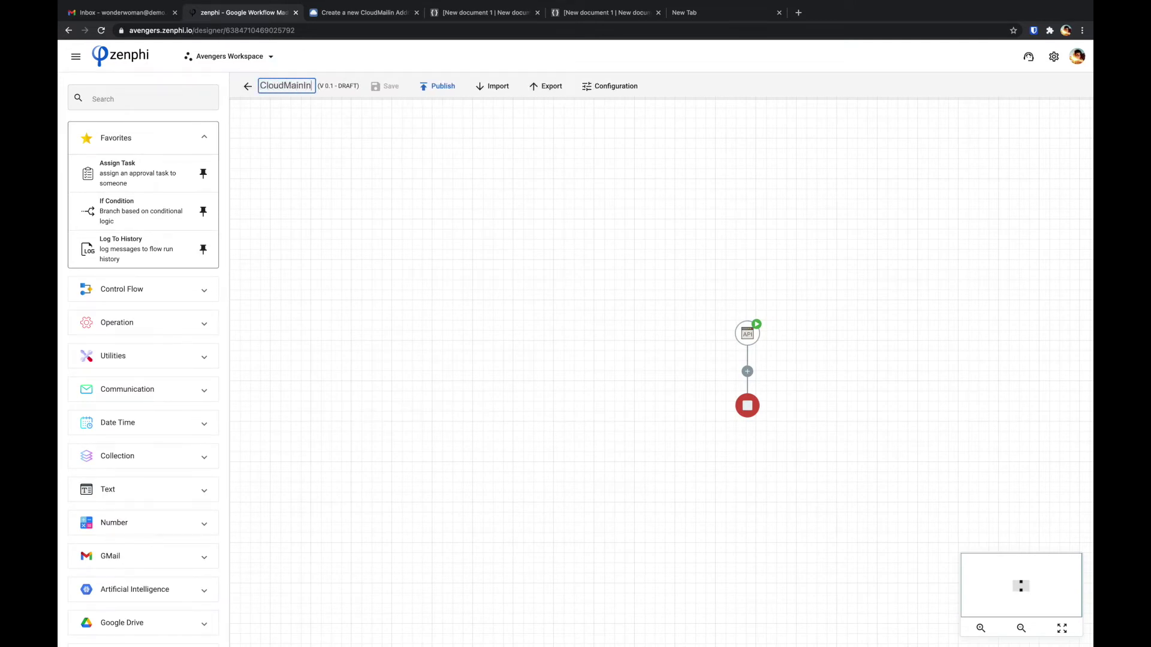
{"action": "key", "text": "BackSpace"}
{"action": "left_click", "coordinate": [602, 237]}
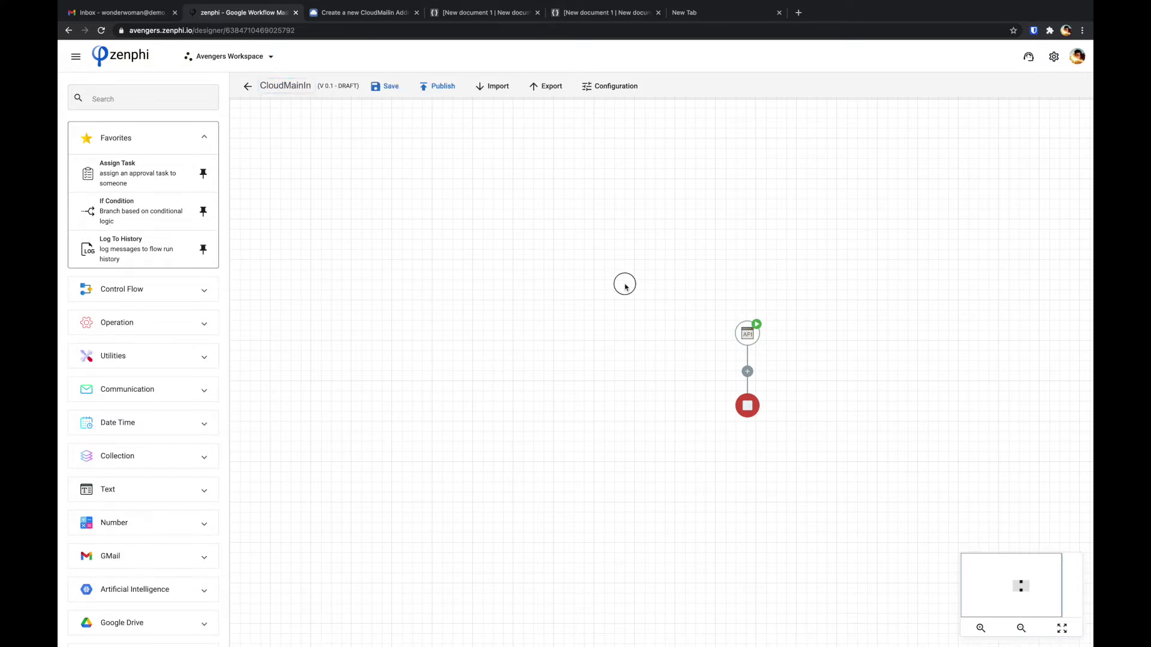
{"action": "left_click_drag", "start_coordinate": [624, 283], "coordinate": [378, 180]}
{"action": "left_click", "coordinate": [444, 87]}
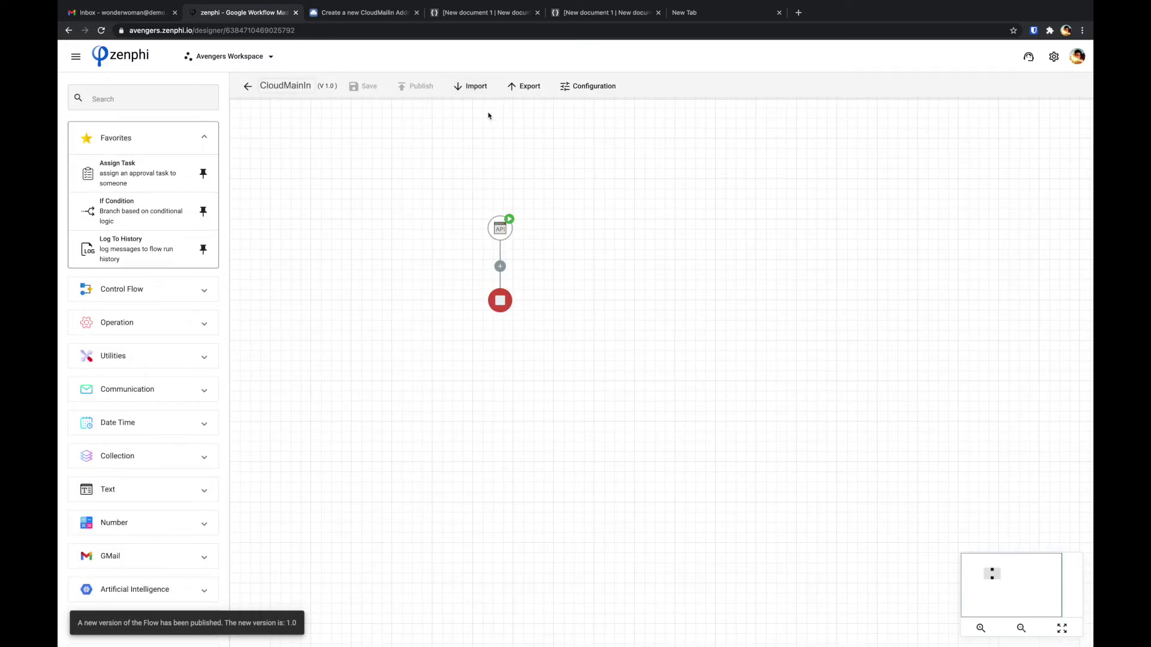
- Open the HTTP trigger's invocation details and examine its URL and auth header against CloudMailin's endpoint form
{"action": "left_click", "coordinate": [499, 229]}
{"action": "left_click", "coordinate": [978, 151]}
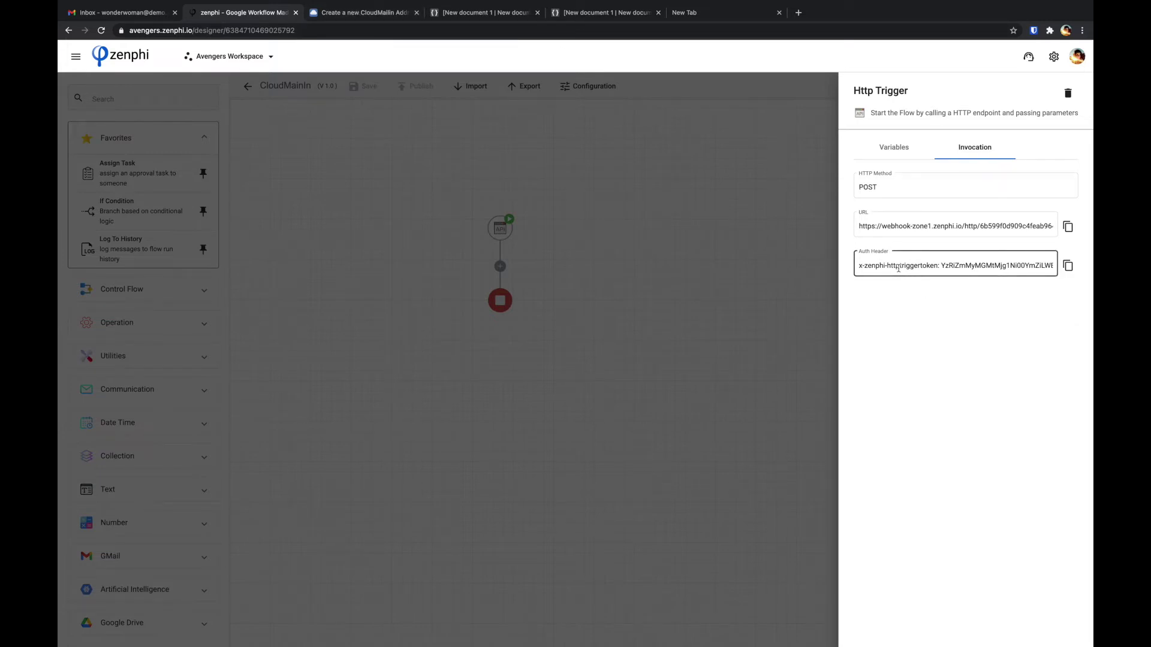
{"action": "left_click", "coordinate": [359, 17]}
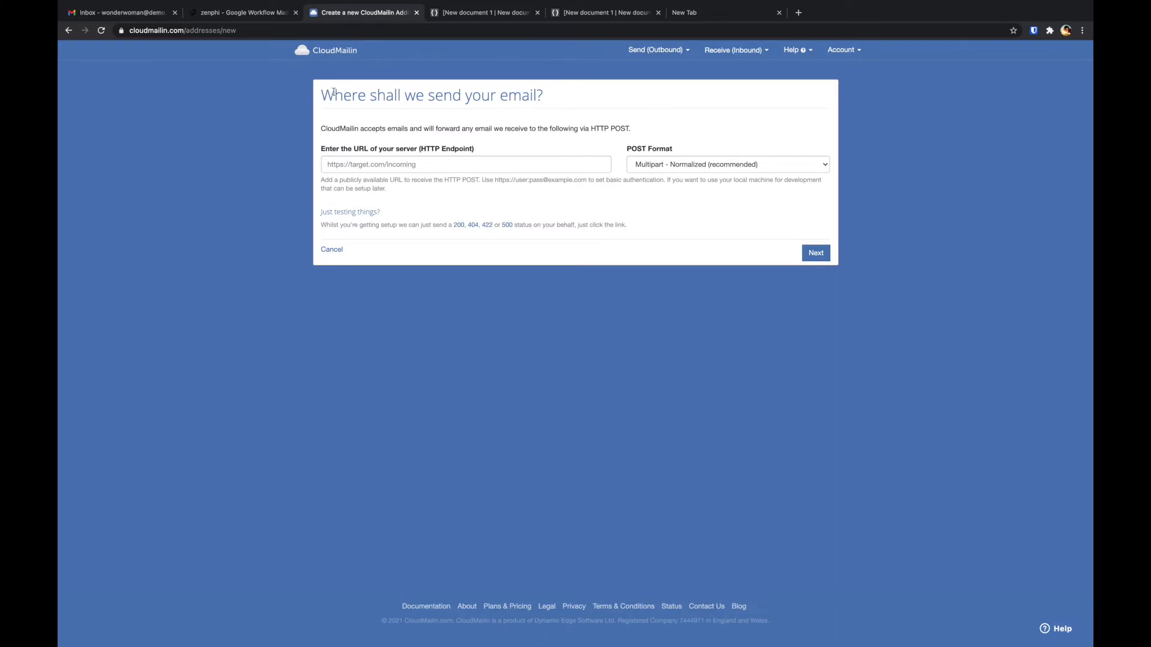
{"action": "left_click", "coordinate": [262, 18]}
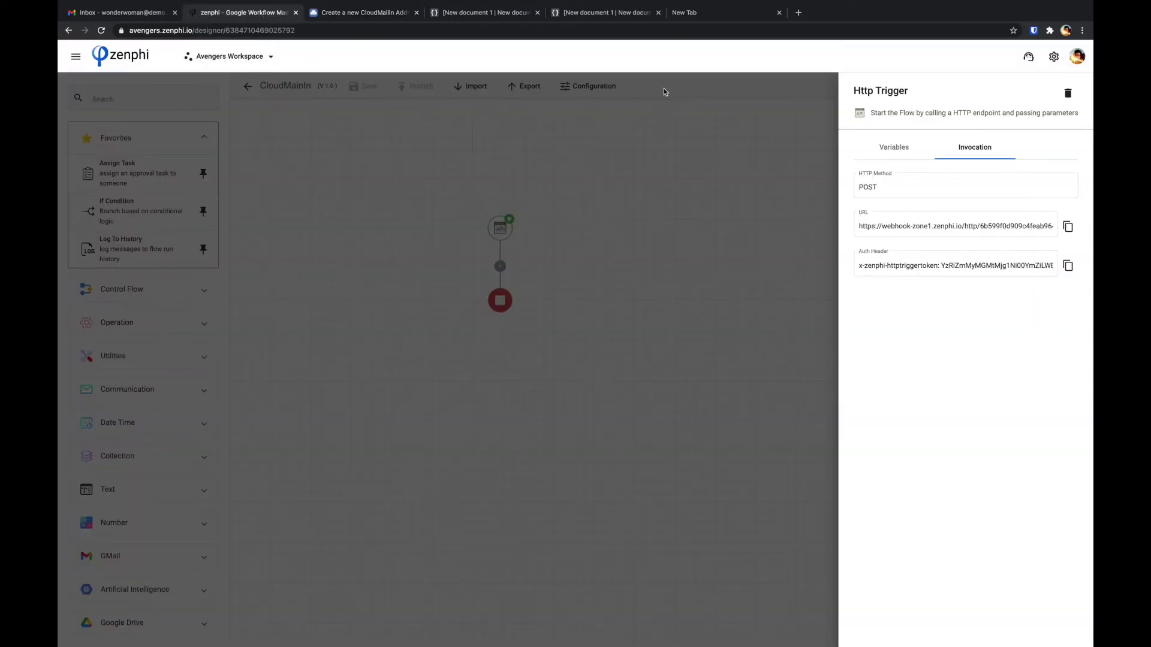
{"action": "left_click", "coordinate": [945, 264]}
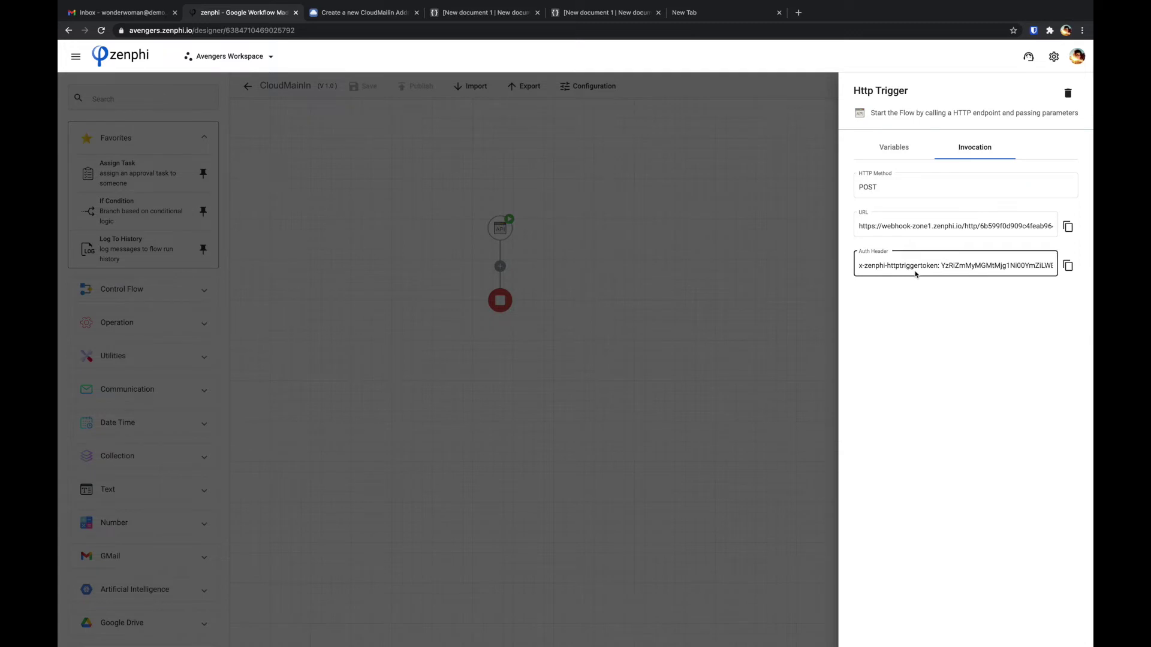
- Create a blank Google Docs document through doc.new
{"action": "left_click", "coordinate": [720, 20]}
{"action": "type", "text": "do"}
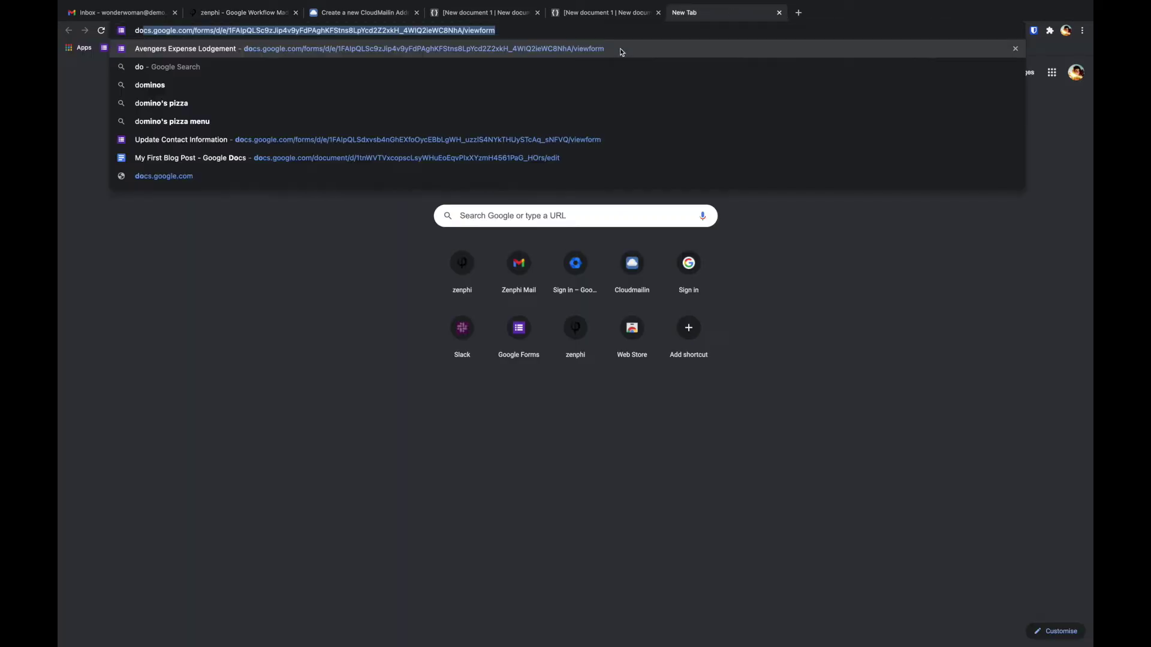
{"action": "type", "text": "c.new"}
{"action": "key", "text": "Return"}
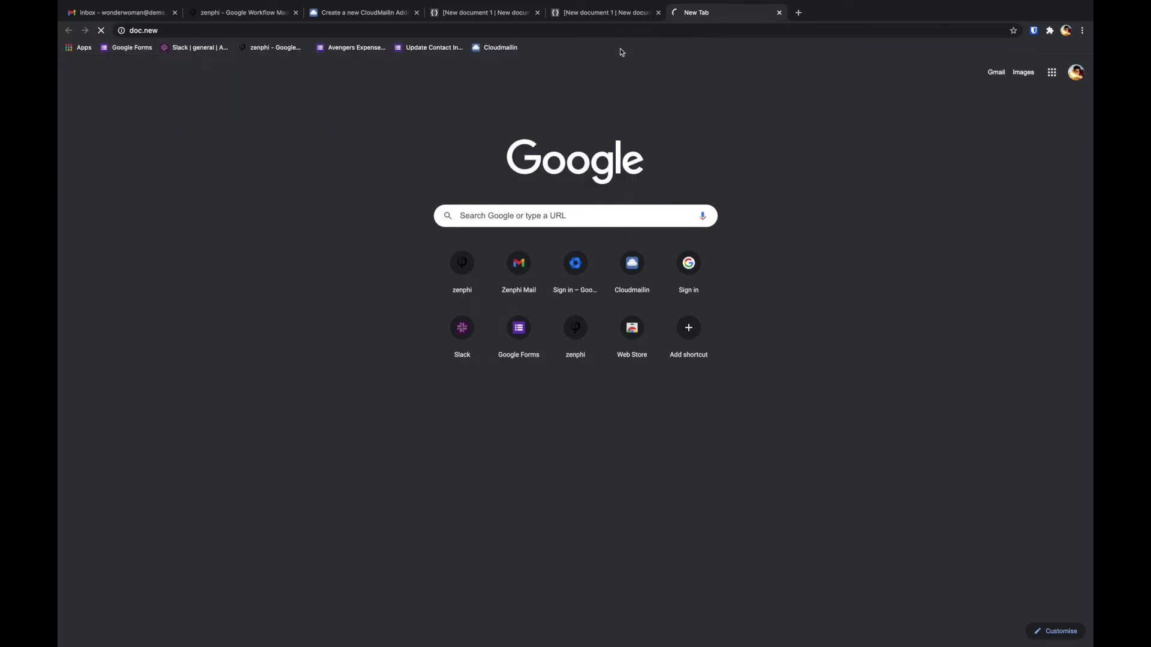
- Copy the HTTP trigger's URL from zenphi into the blank Google Docs document
{"action": "left_click", "coordinate": [263, 17]}
{"action": "left_click", "coordinate": [1068, 226]}
{"action": "left_click", "coordinate": [726, 13]}
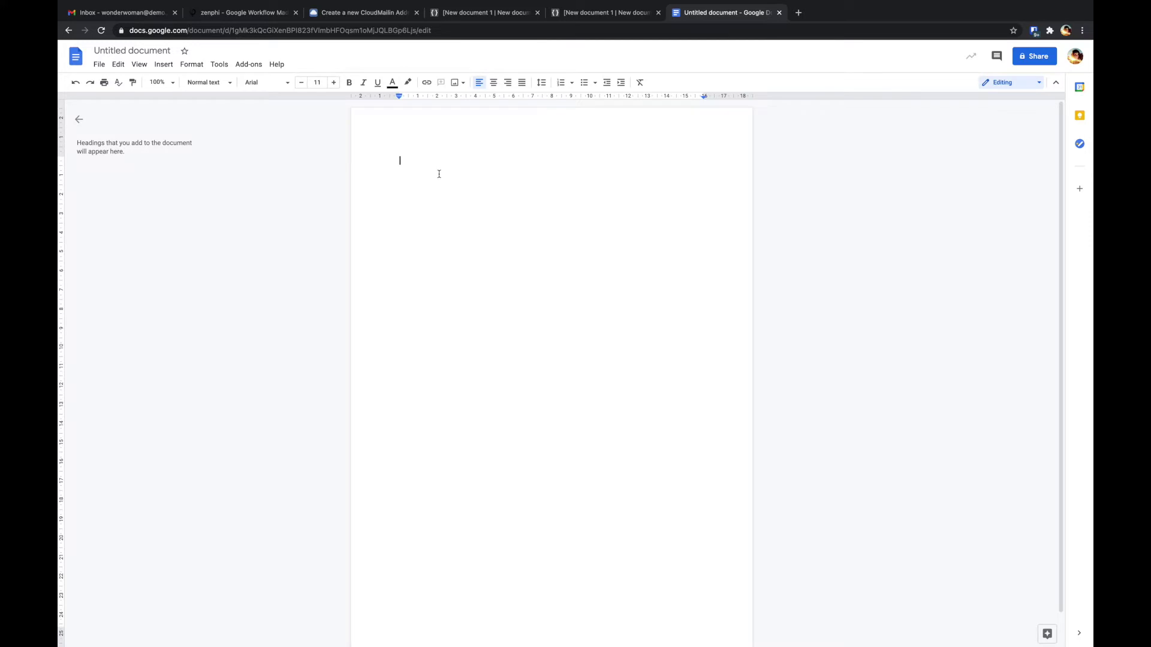
{"action": "key", "text": "ctrl+v"}
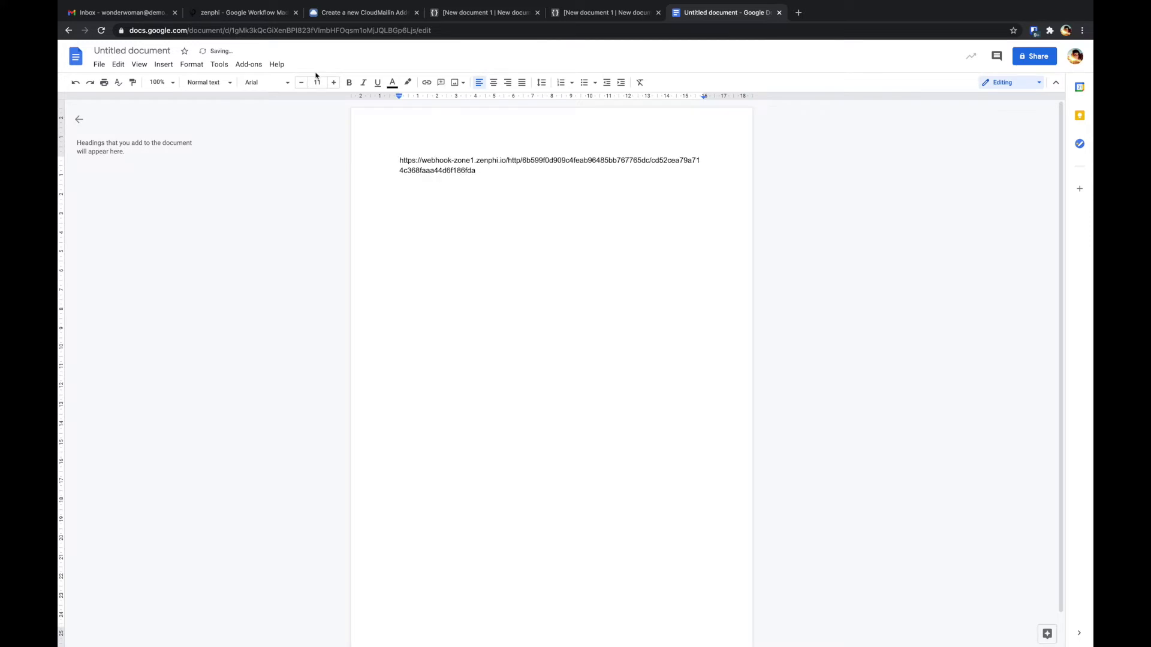
- Append a question mark and the trigger's auth header with its token to the URL in the document
{"action": "left_click", "coordinate": [255, 16]}
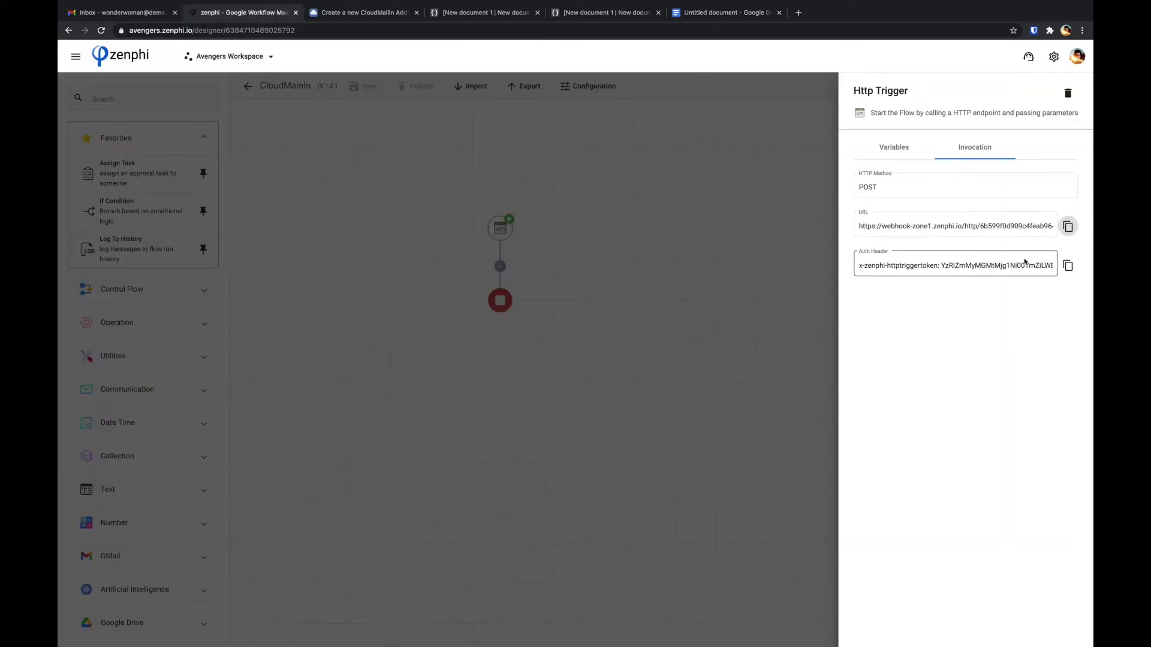
{"action": "left_click", "coordinate": [1067, 265]}
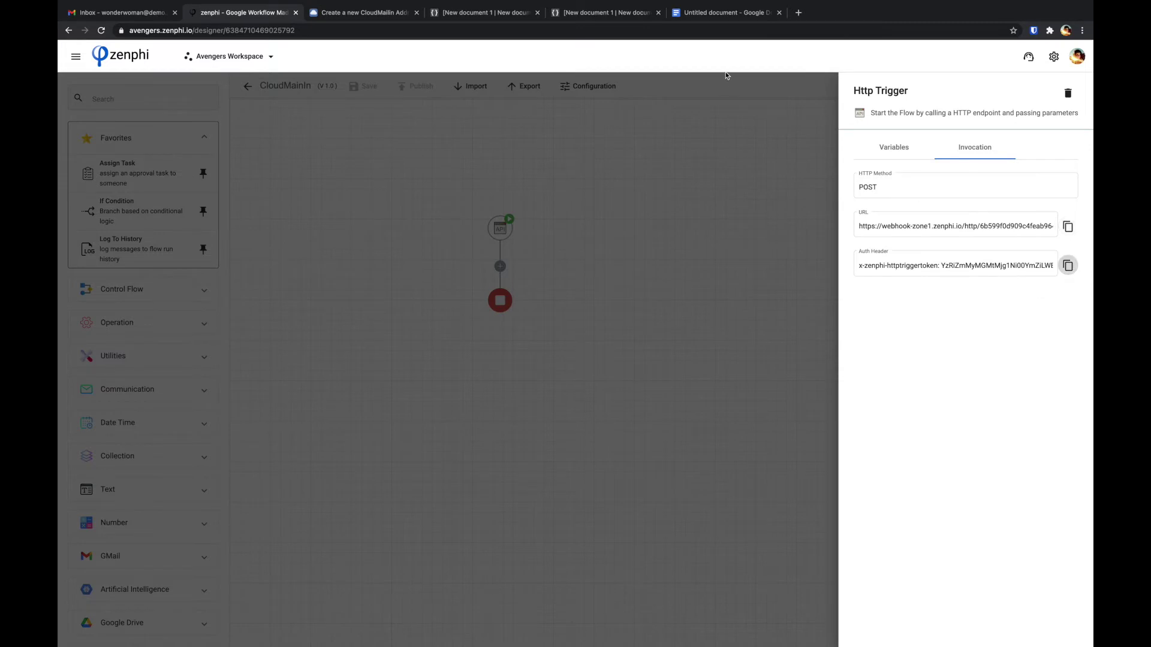
{"action": "left_click", "coordinate": [714, 13]}
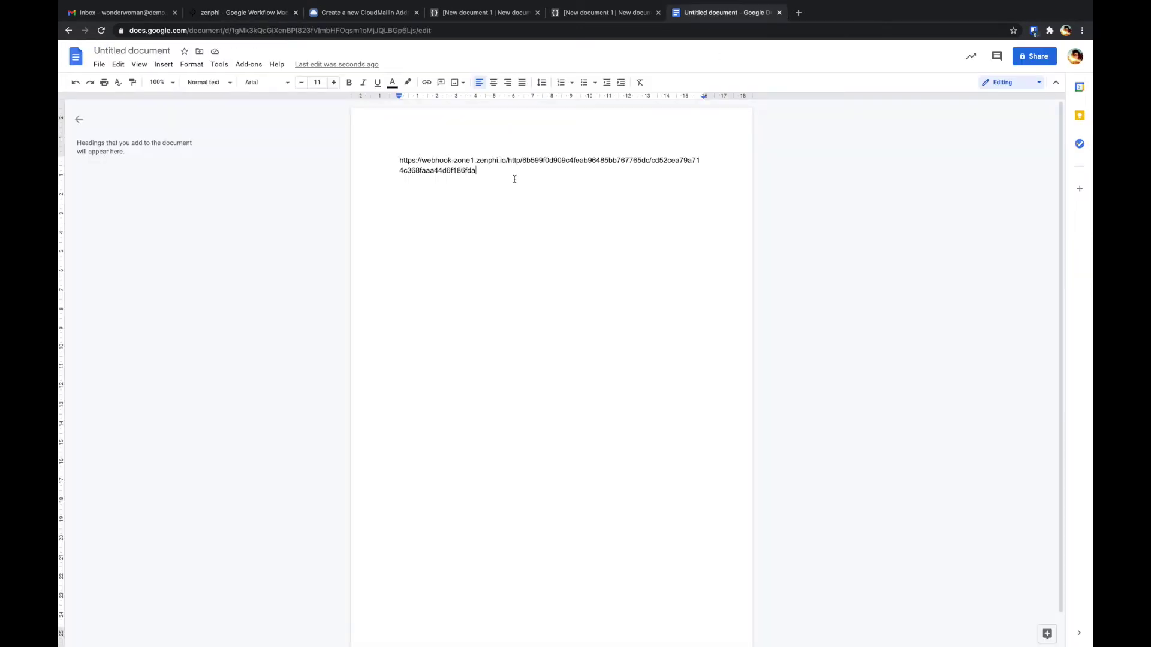
{"action": "type", "text": "?"}
{"action": "key", "text": "ctrl+v"}
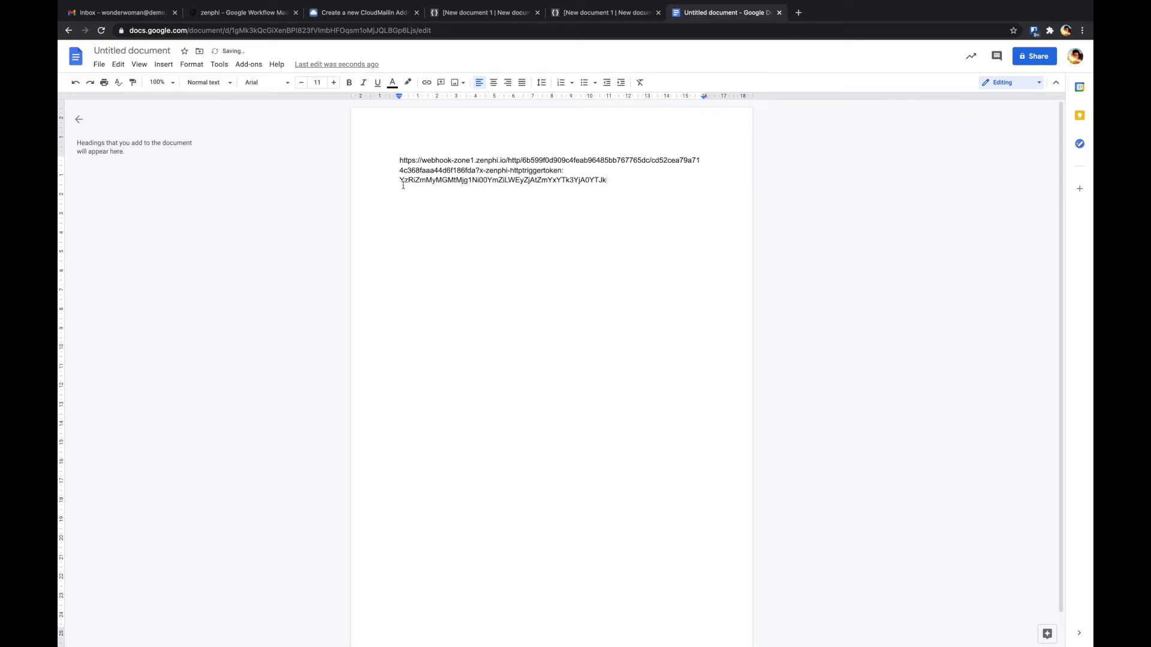
- Replace the colon and space after x-zenphi-httptriggertoken with an equals sign to form a query parameter
{"action": "key", "text": "BackSpace"}
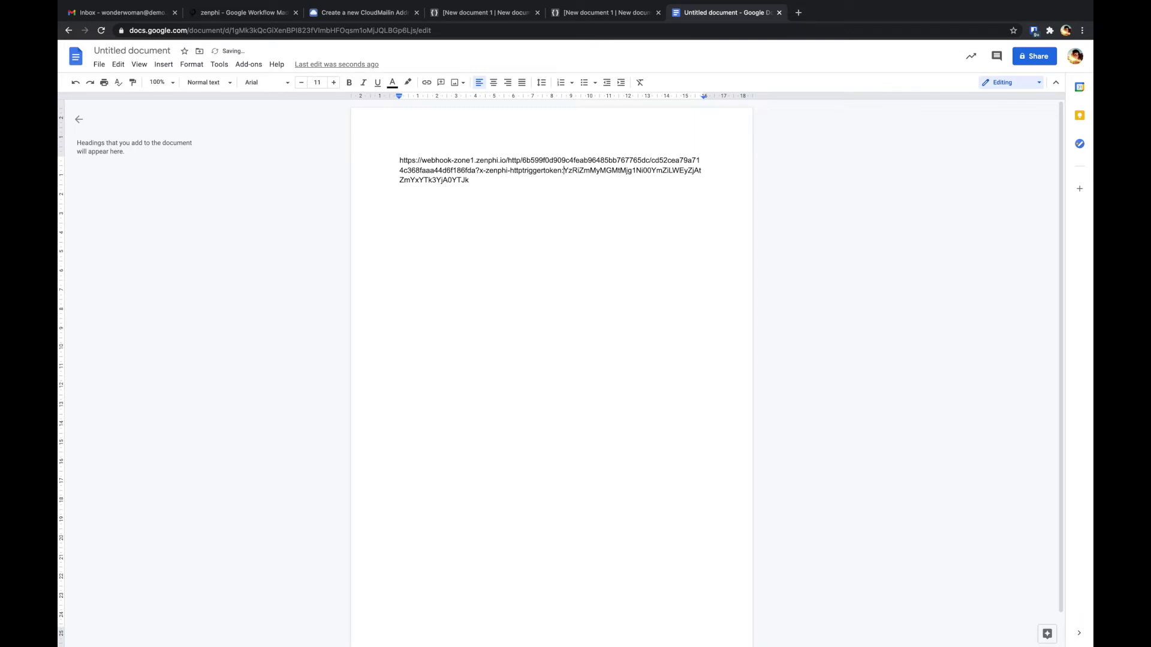
{"action": "key", "text": "BackSpace"}
{"action": "type", "text": "="}
{"action": "left_click", "coordinate": [483, 181]}
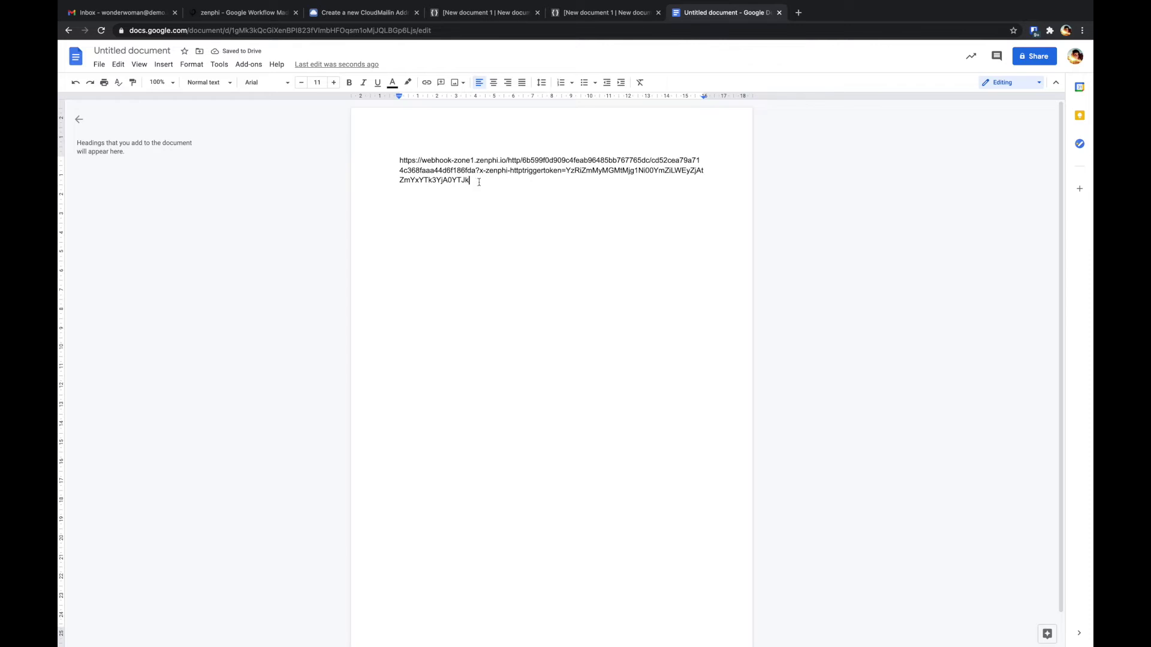
- Copy the combined webhook URL with its token from the document into CloudMailin's HTTP endpoint field
{"action": "left_click_drag", "start_coordinate": [475, 180], "coordinate": [394, 162]}
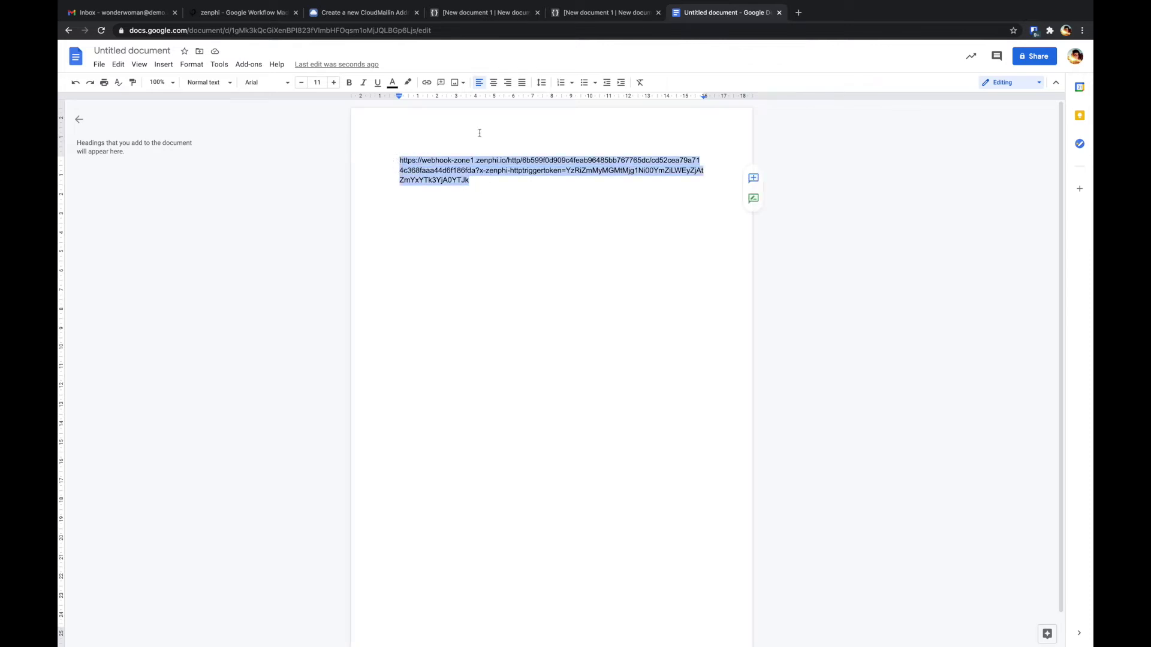
{"action": "left_click", "coordinate": [346, 14]}
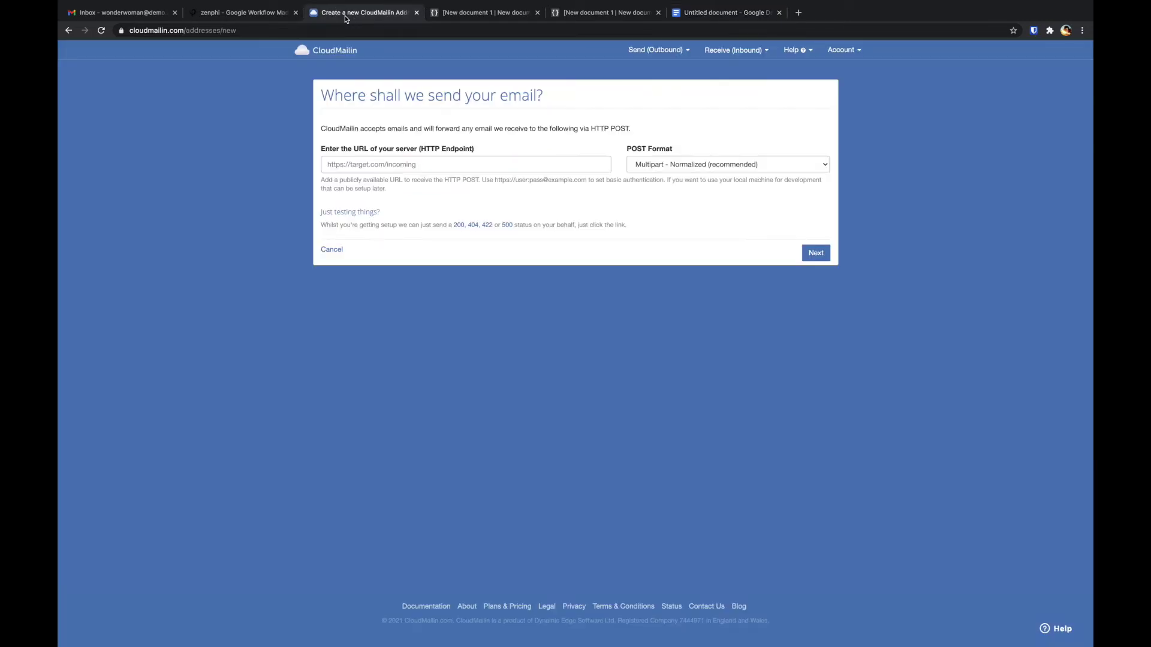
{"action": "left_click", "coordinate": [383, 164]}
{"action": "key", "text": "ctrl+v"}
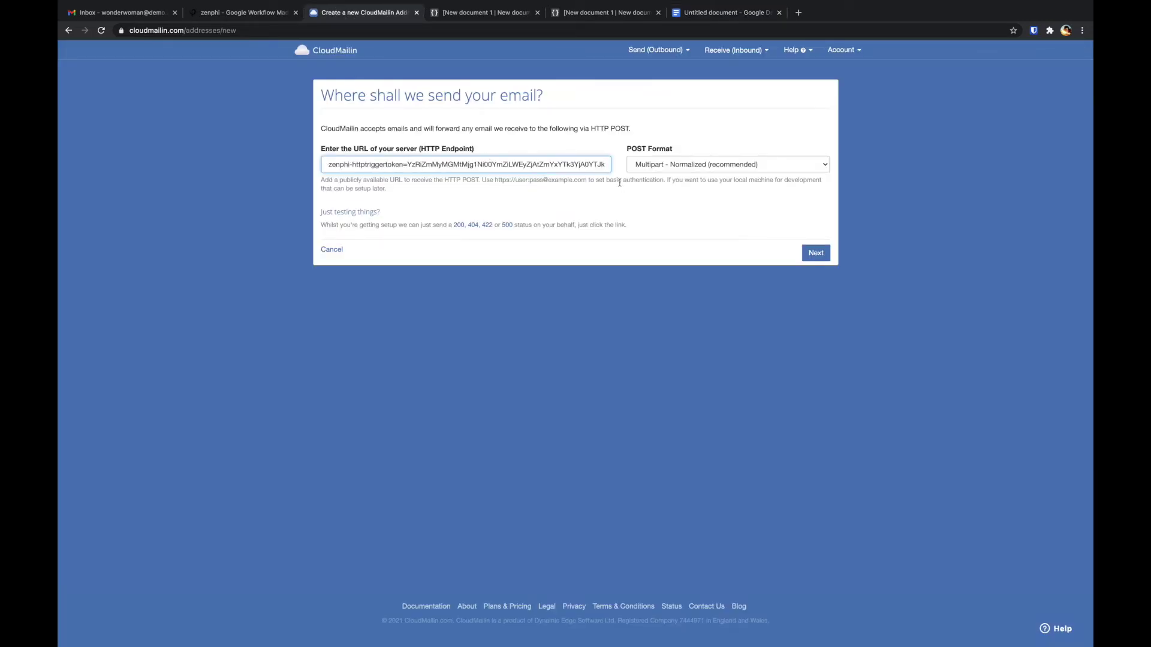
- Create the CloudMailin address with the JSON - Normalized (recommended) POST format and copy the generated email address
{"action": "left_click", "coordinate": [681, 165]}
{"action": "left_click", "coordinate": [683, 175]}
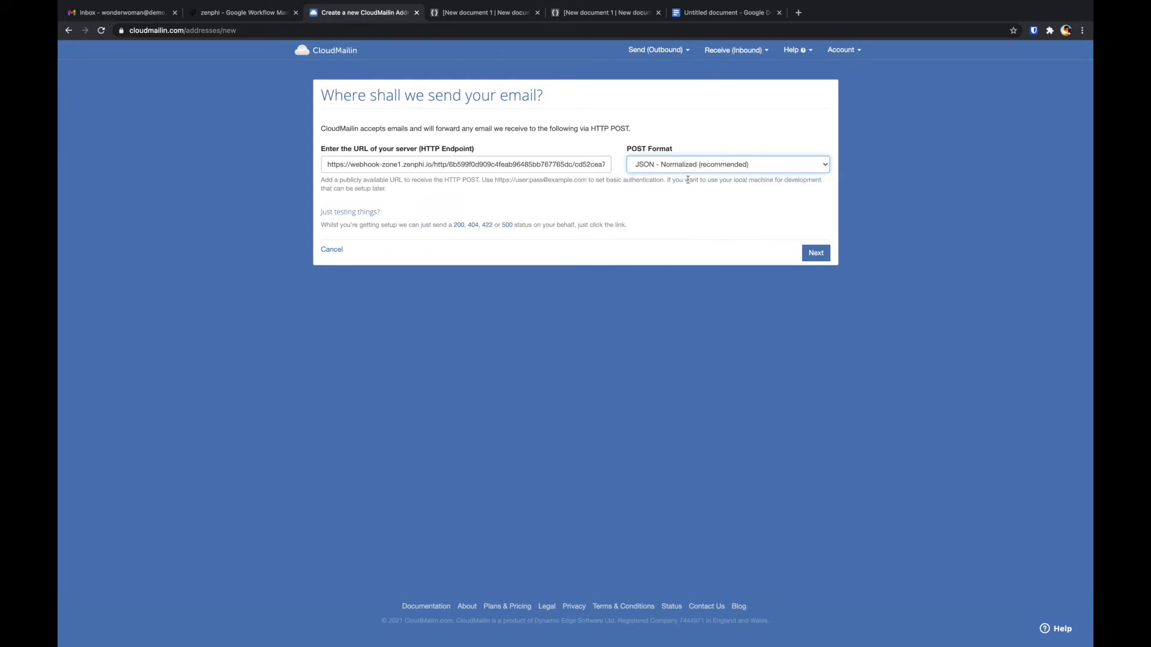
{"action": "left_click", "coordinate": [816, 253]}
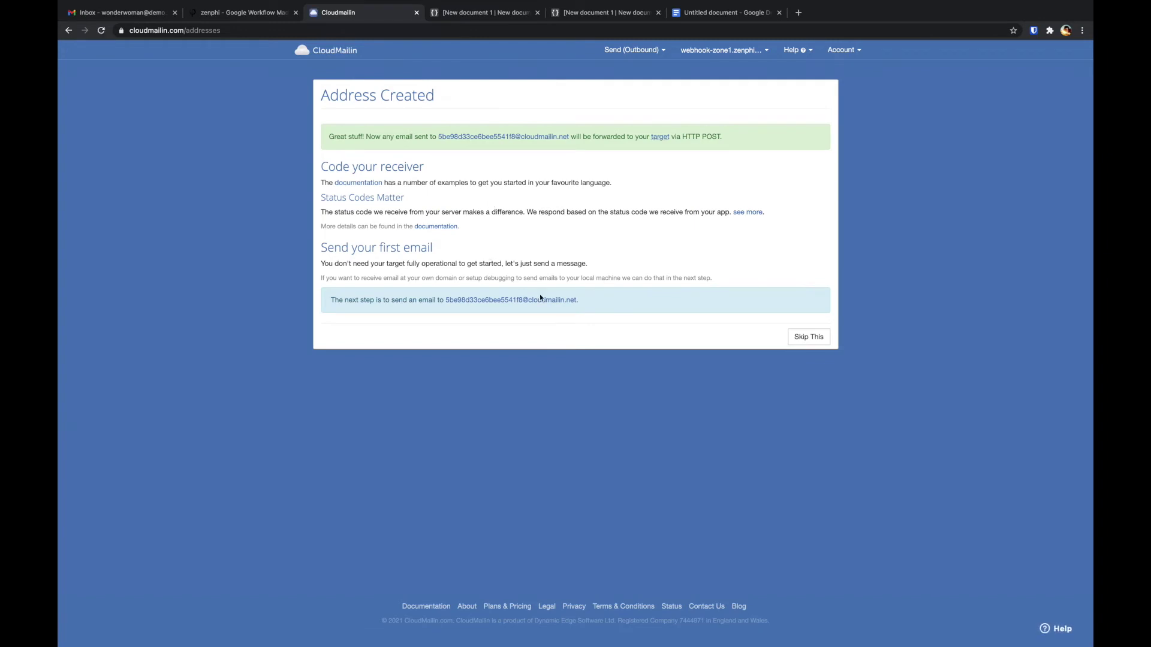
{"action": "right_click", "coordinate": [564, 299]}
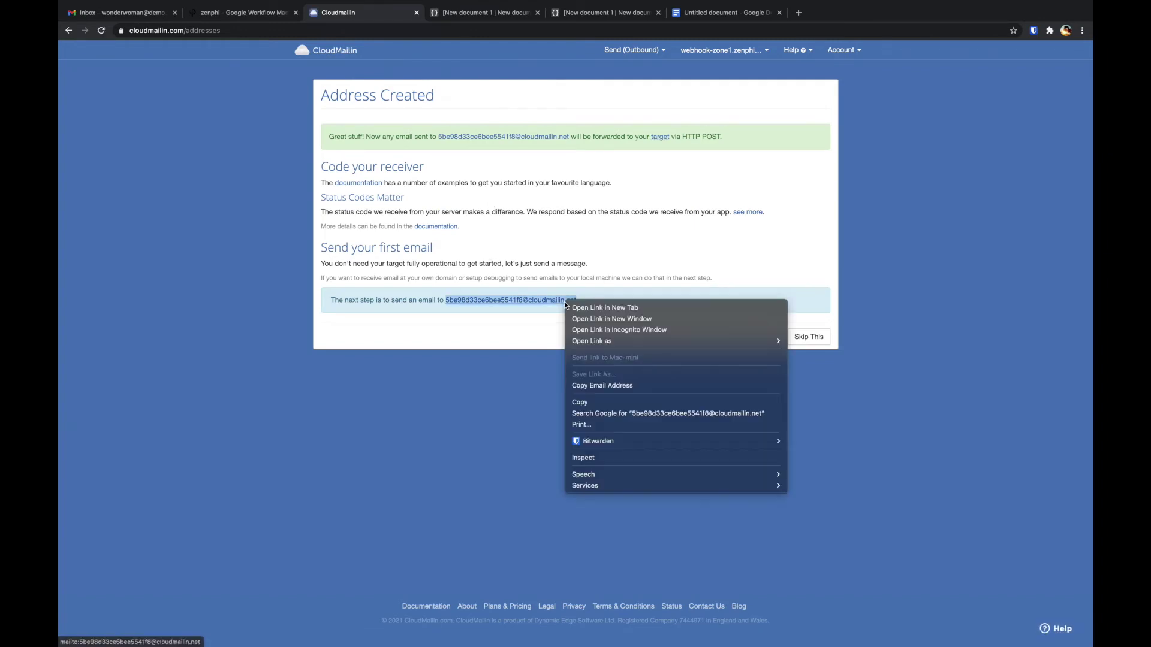
{"action": "left_click", "coordinate": [616, 386]}
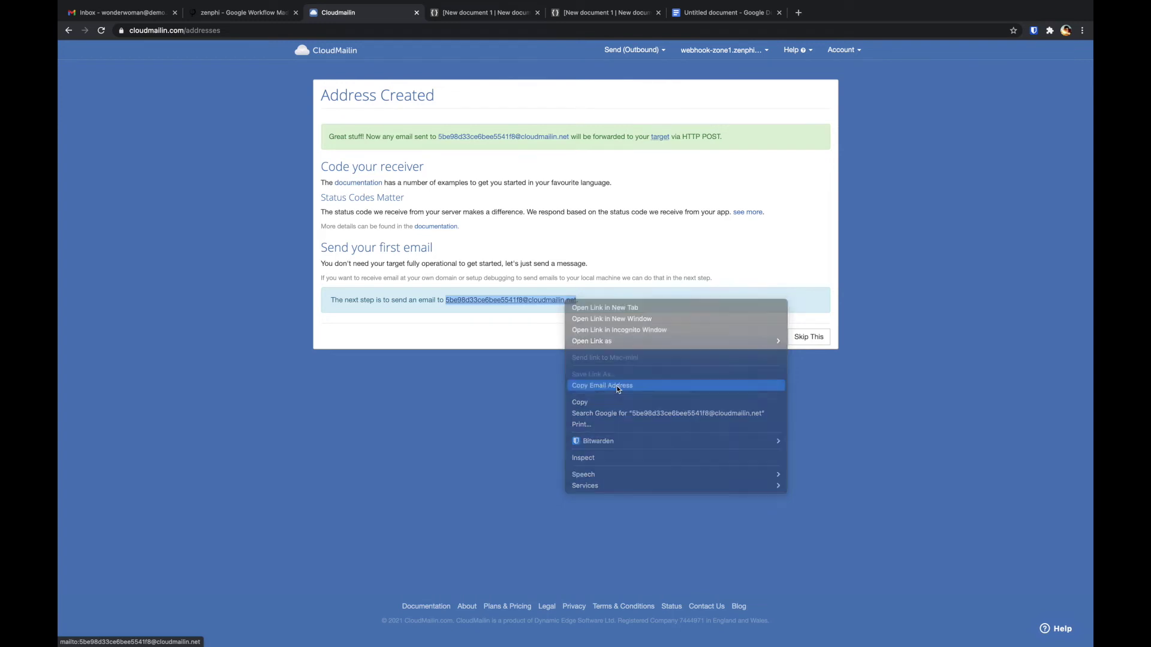
- Return to the zenphi flow, close the trigger details and add a Log To History action after the trigger
{"action": "left_click", "coordinate": [234, 12]}
{"action": "left_click", "coordinate": [382, 189]}
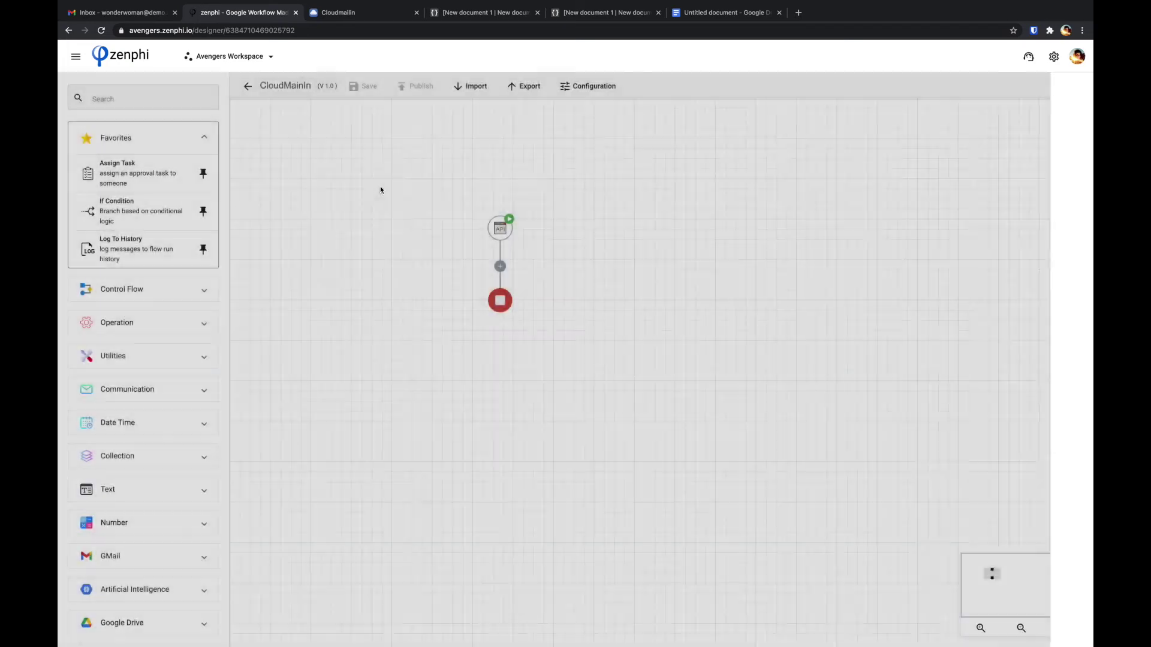
{"action": "left_click_drag", "start_coordinate": [114, 248], "coordinate": [505, 270]}
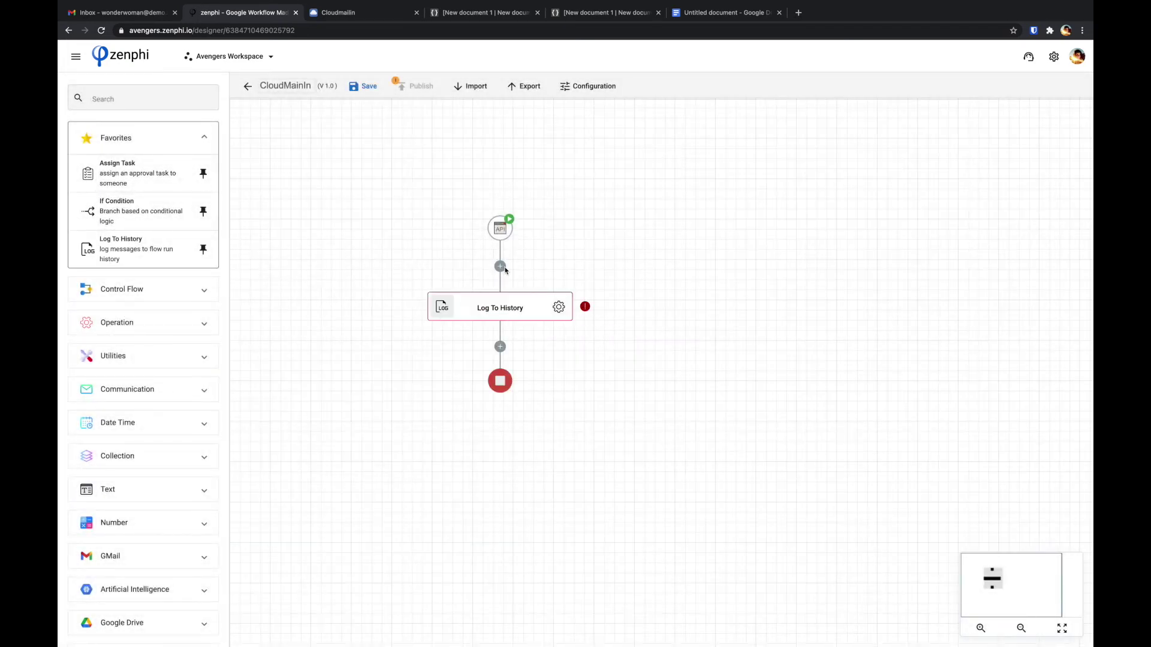
- Set the Log To History action's message to the trigger's Http Body token
{"action": "left_click", "coordinate": [558, 307]}
{"action": "left_click", "coordinate": [1068, 224]}
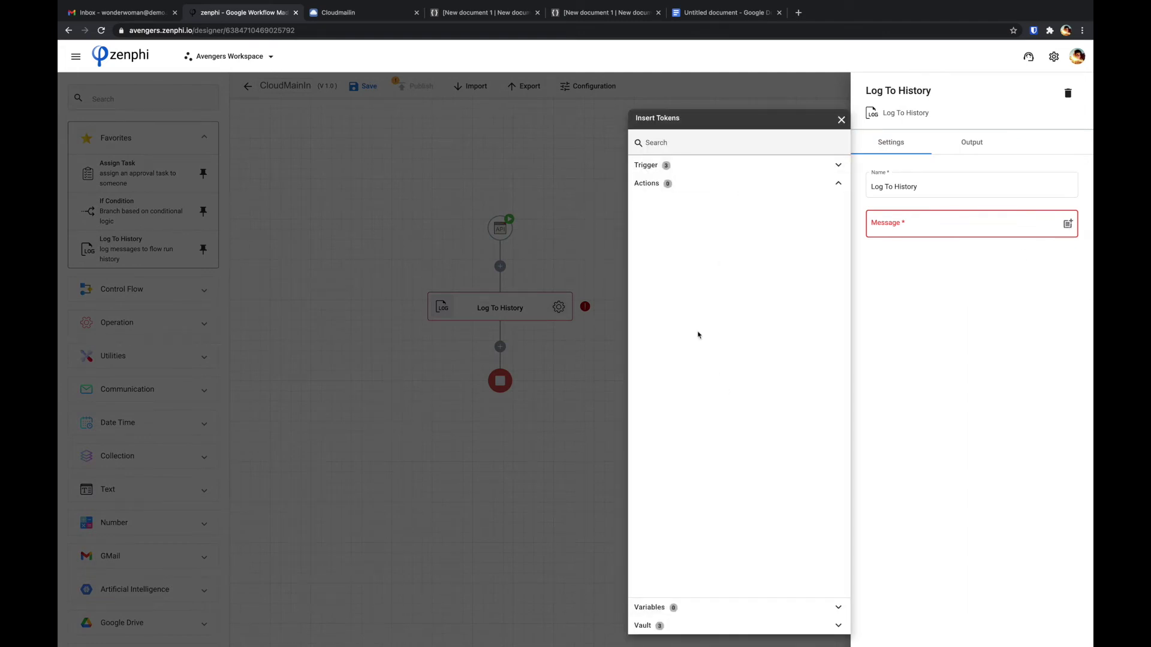
{"action": "left_click", "coordinate": [655, 166]}
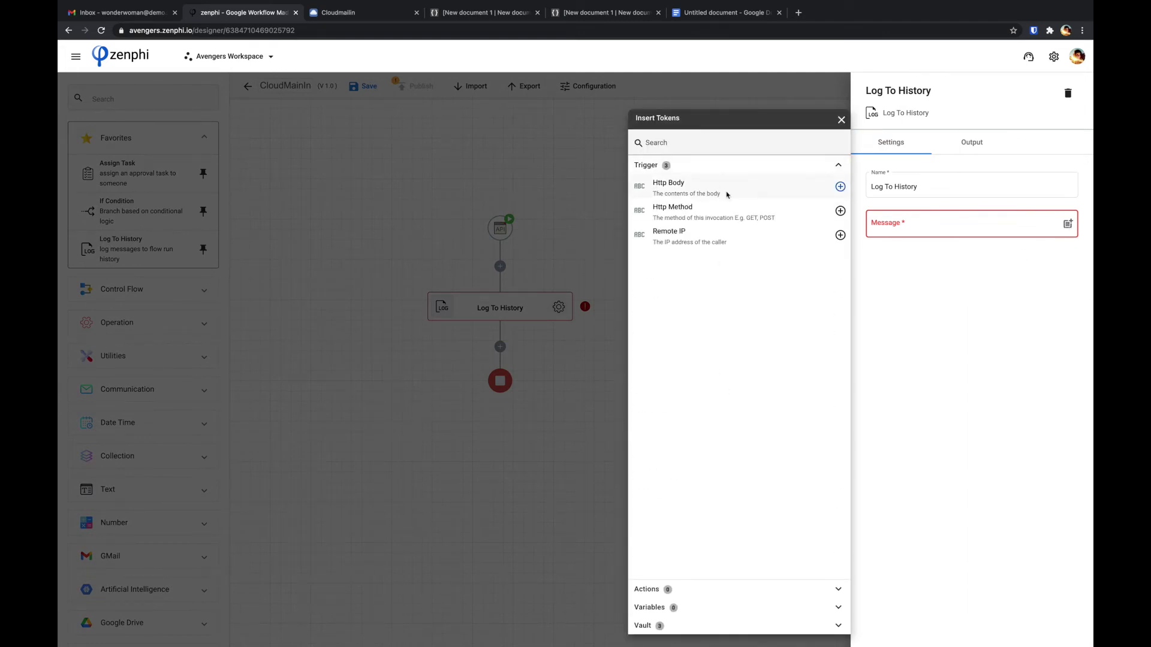
{"action": "left_click", "coordinate": [840, 187]}
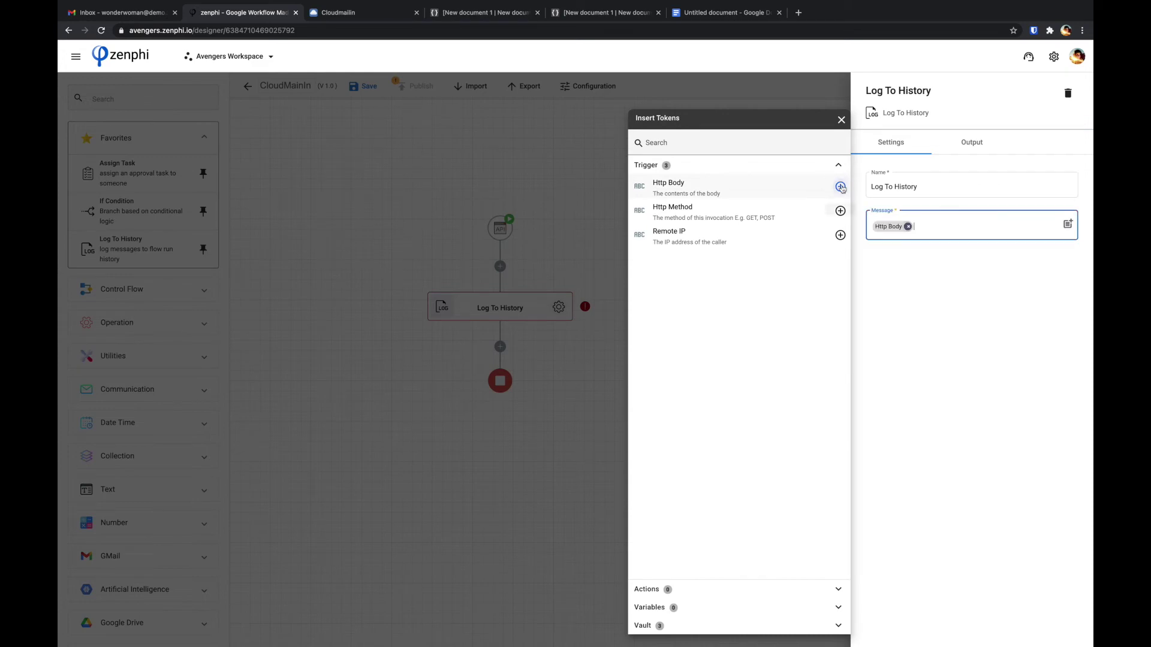
{"action": "left_click", "coordinate": [574, 185]}
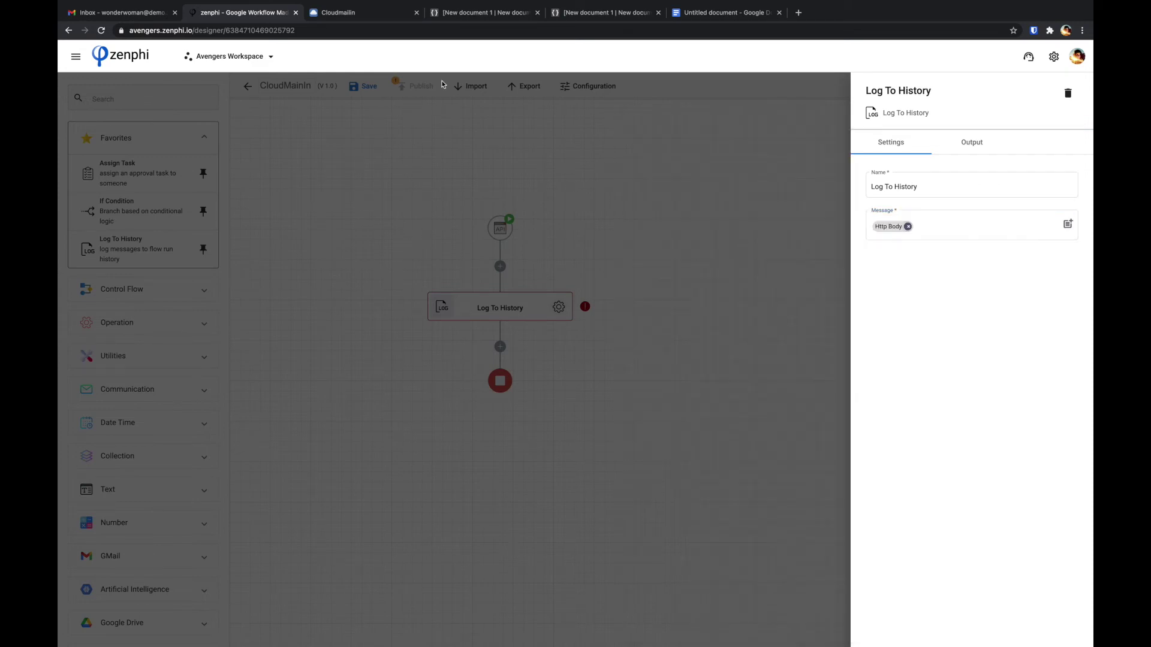
- Close the Log To History settings and publish the CloudMainIn flow
{"action": "left_click", "coordinate": [430, 155]}
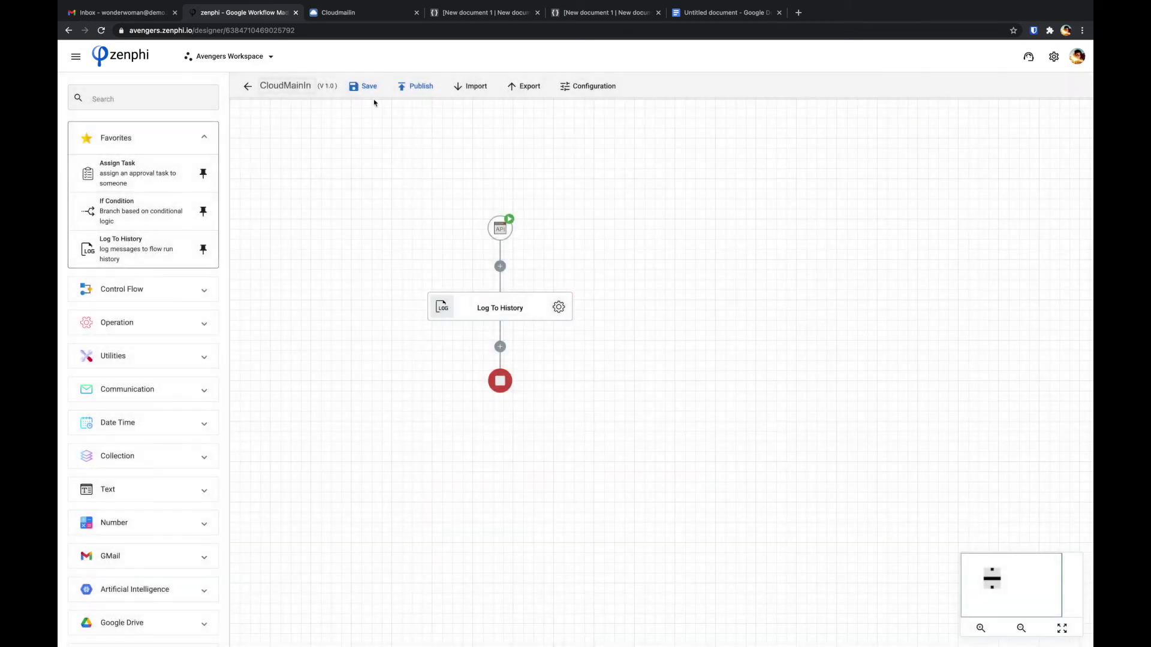
{"action": "left_click", "coordinate": [413, 88]}
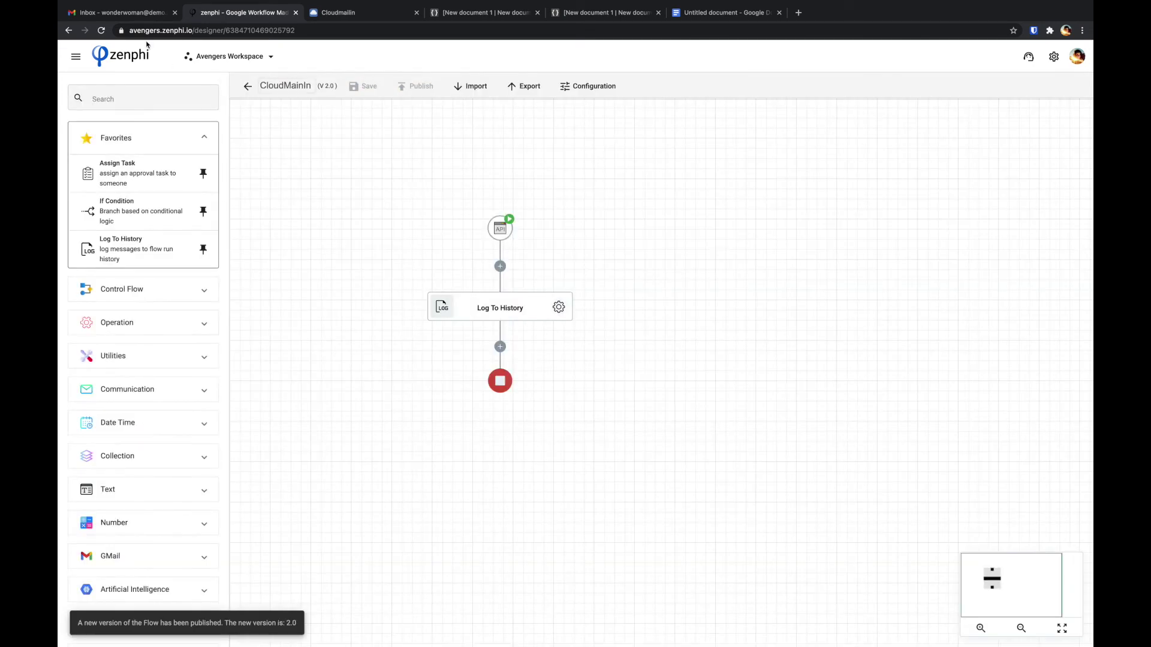
- Switch to Gmail and start a new email addressed to the copied CloudMailin address
{"action": "left_click", "coordinate": [125, 15]}
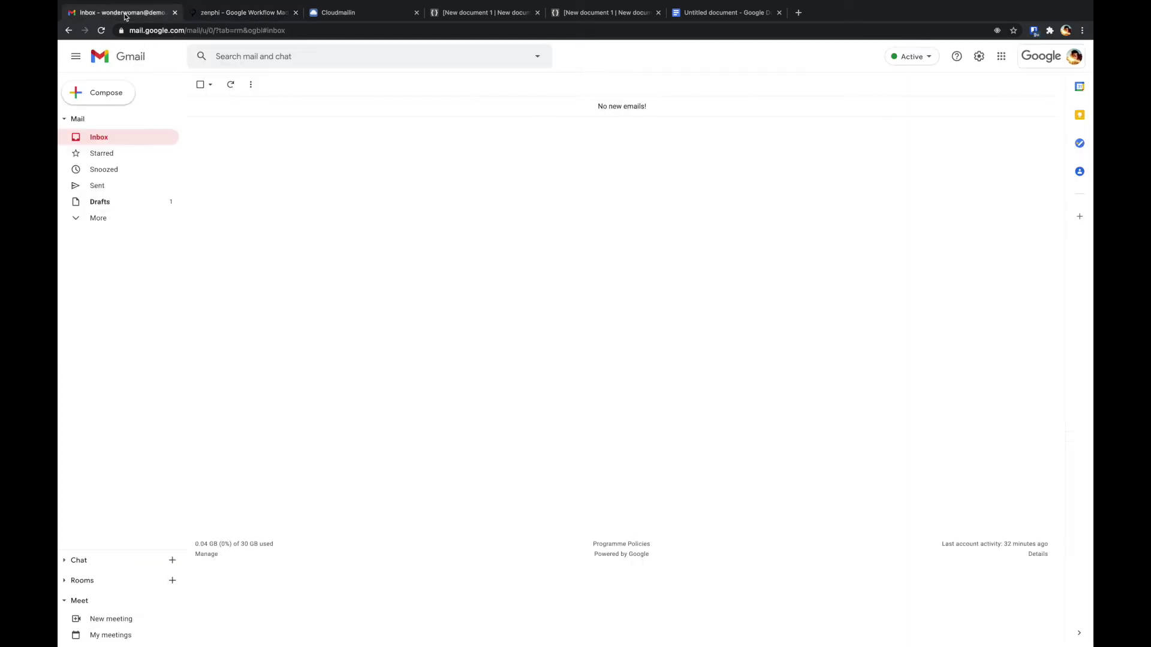
{"action": "left_click", "coordinate": [122, 93]}
{"action": "key", "text": "ctrl+v"}
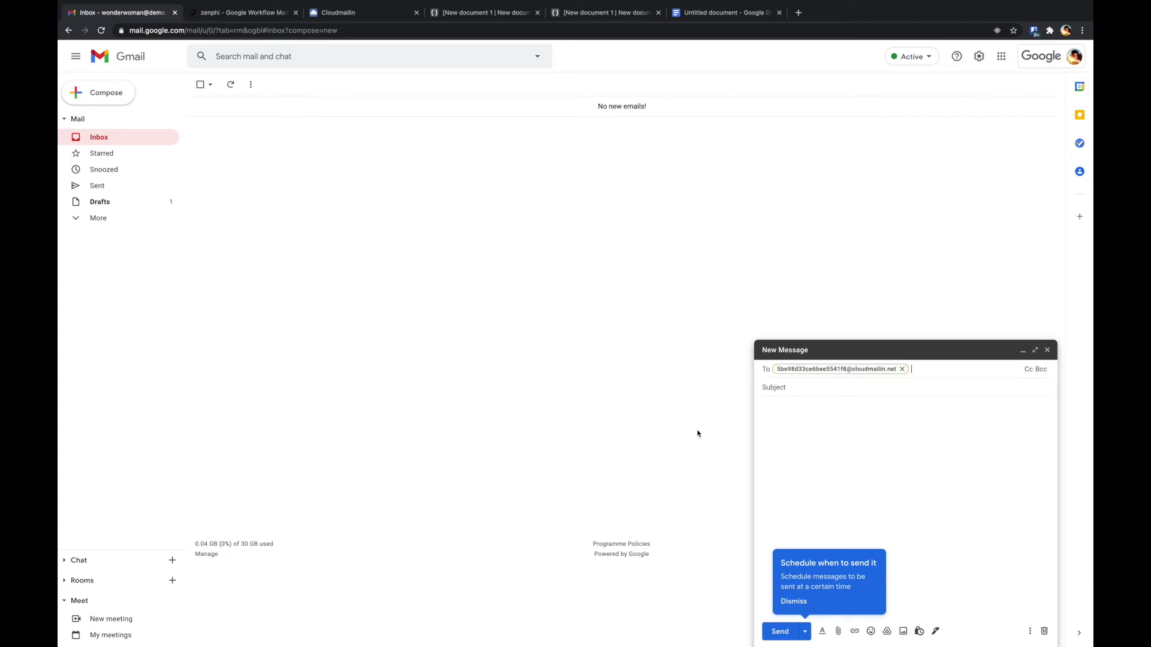
- Send the email with subject "Hello zenphi!" and body "Hi there," followed by "This is coming from a HTTP Trigger." on a new line
{"action": "left_click", "coordinate": [827, 389]}
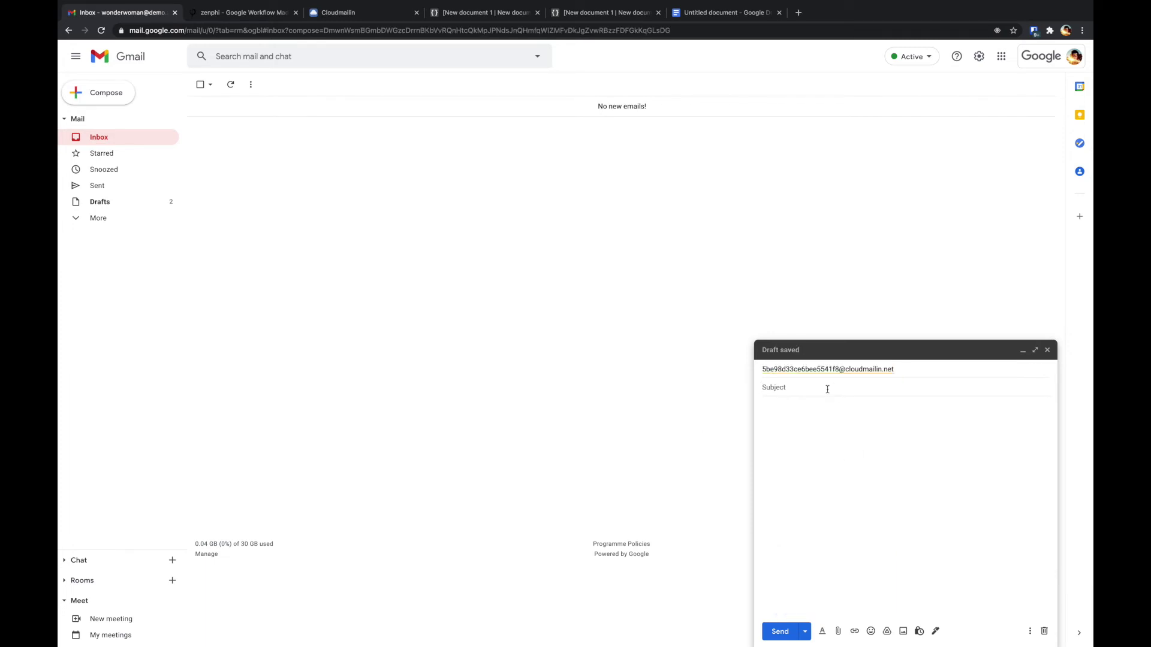
{"action": "type", "text": "Hello zenphi!"}
{"action": "key", "text": "Tab"}
{"action": "type", "text": "is coming"}
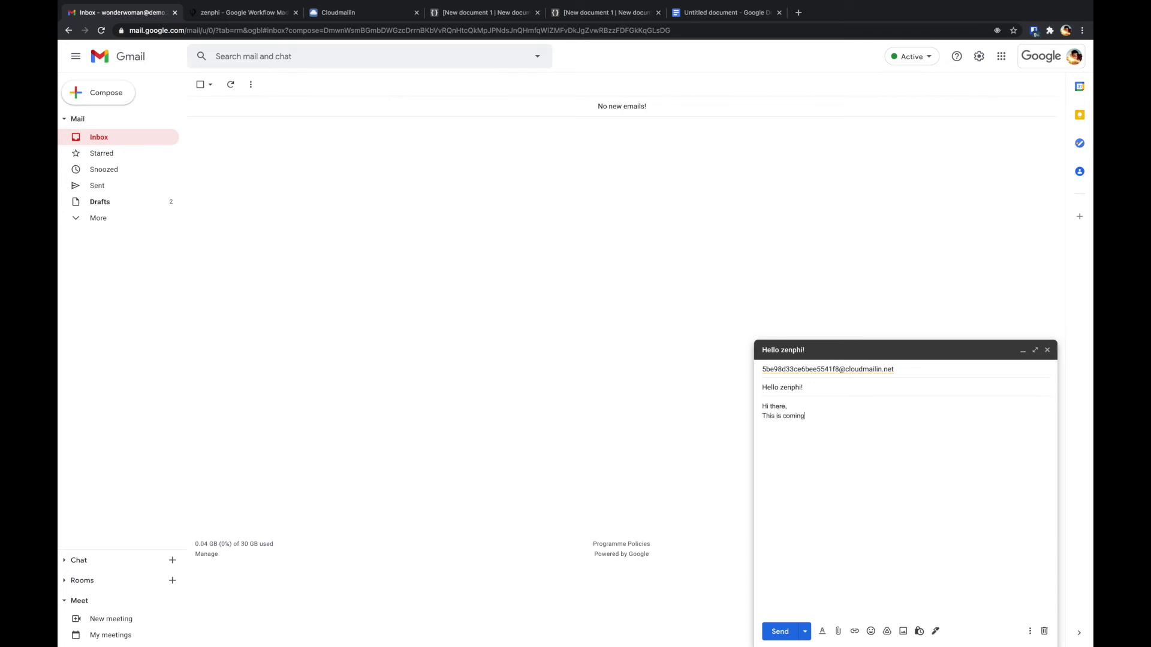
{"action": "type", "text": " from"}
{"action": "type", "text": "hT"}
{"action": "type", "text": "HTTP Trig"}
{"action": "type", "text": "ger"}
{"action": "type", "text": "."}
{"action": "left_click", "coordinate": [780, 632]}
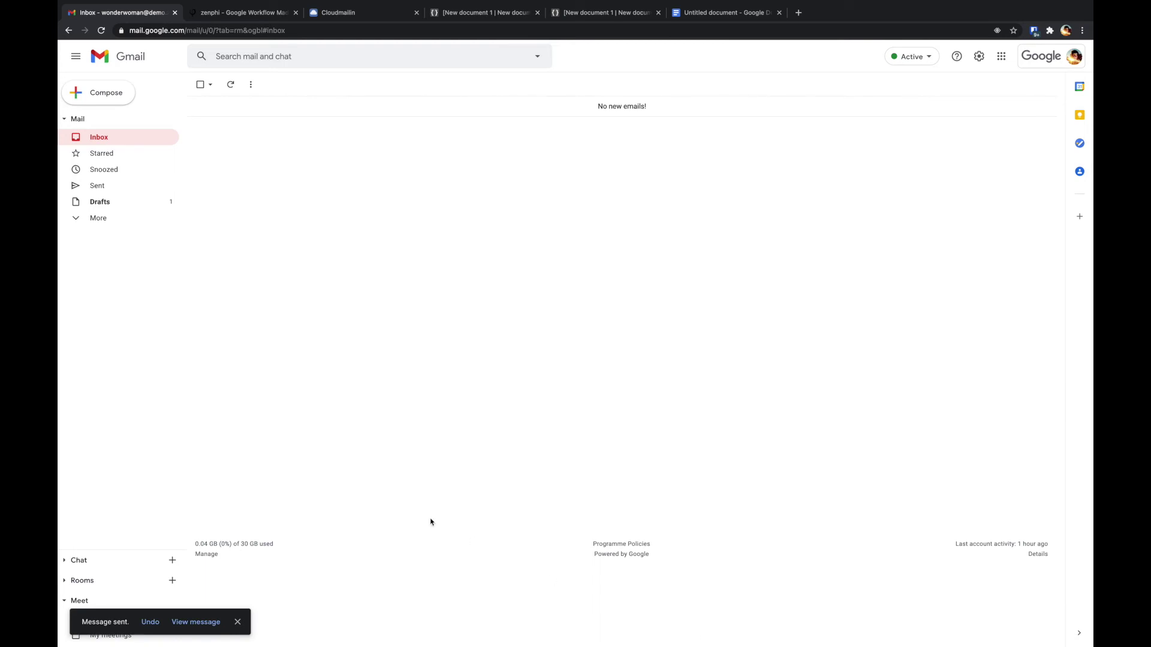
- Return to zenphi, refresh the recent runs and open the details of the newest CloudMainIn run
{"action": "left_click", "coordinate": [229, 14]}
{"action": "left_click", "coordinate": [75, 57]}
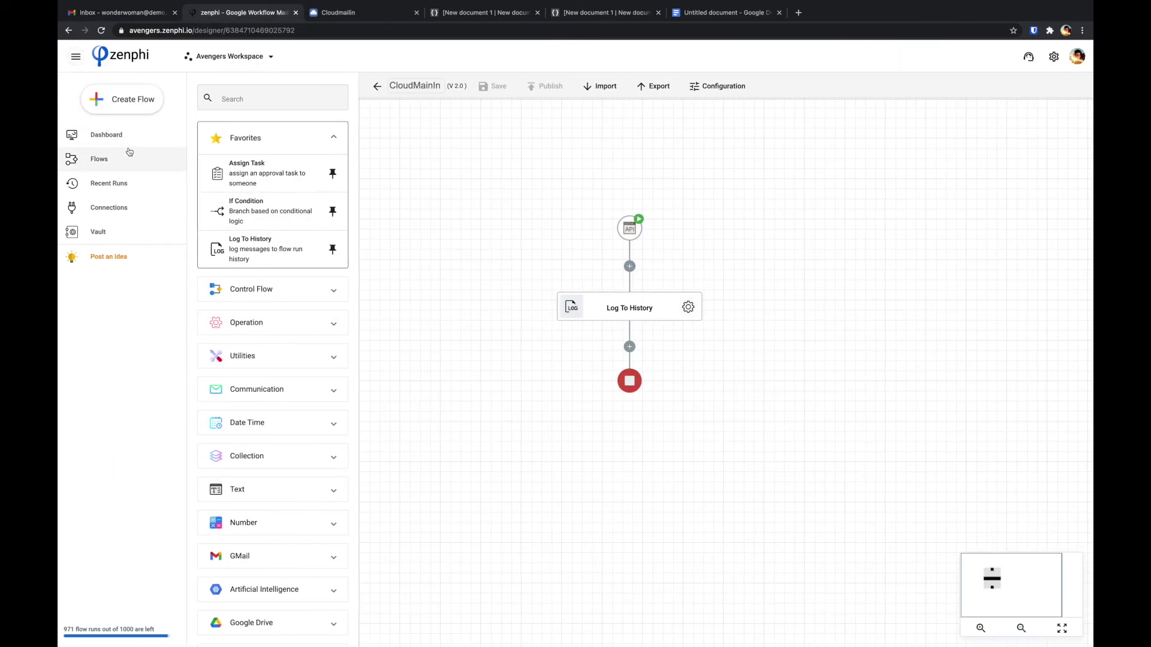
{"action": "left_click", "coordinate": [114, 183]}
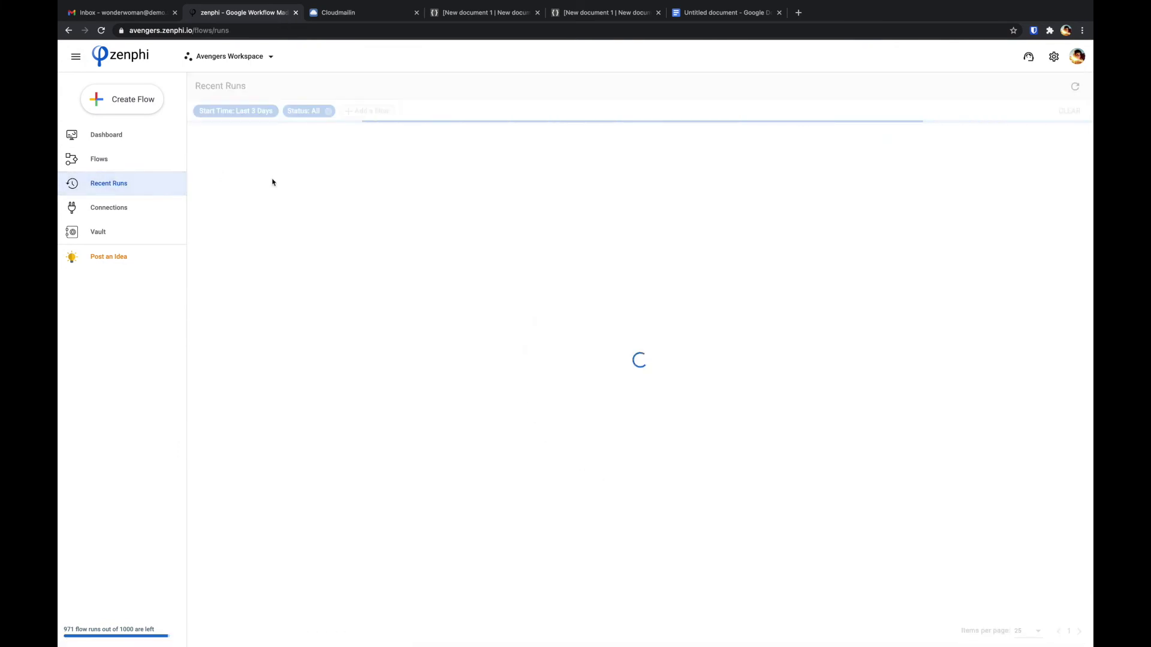
{"action": "left_click", "coordinate": [1075, 87]}
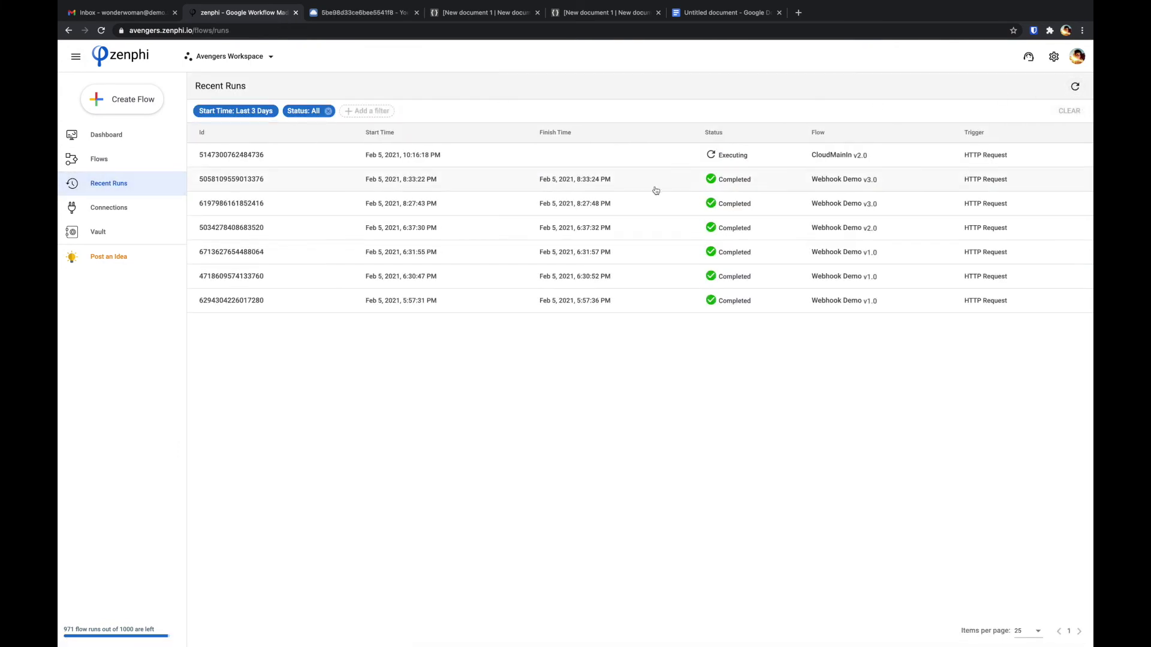
{"action": "left_click", "coordinate": [254, 158]}
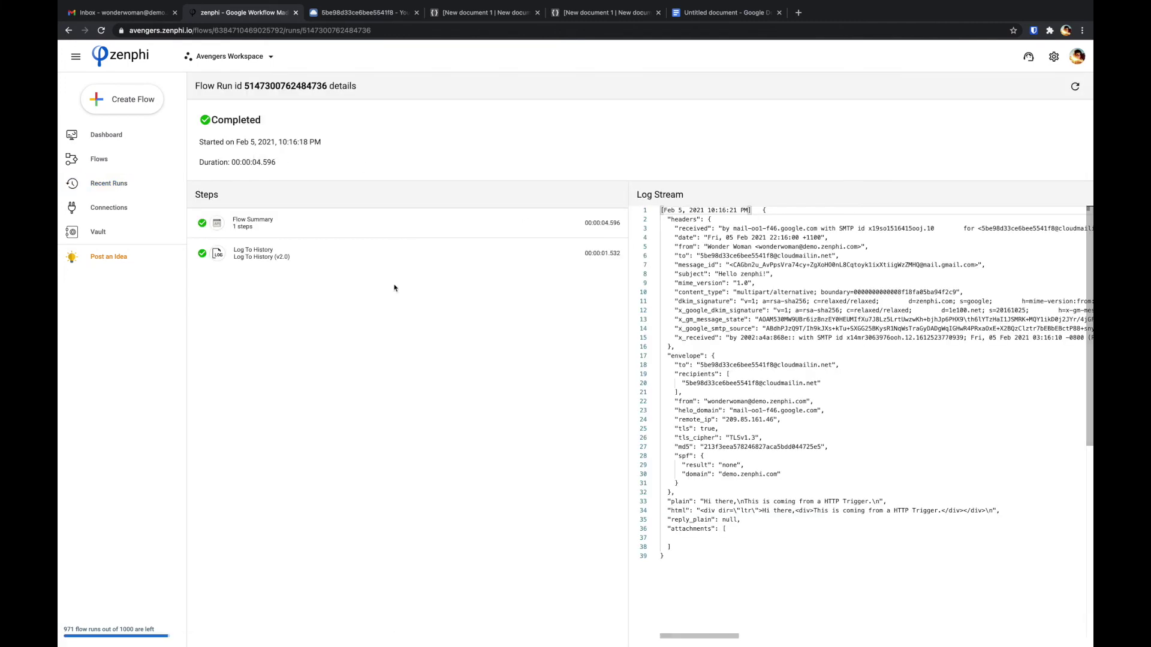
- Examine the received email data in the run's log stream and highlight the plain text body line
{"action": "scroll", "coordinate": [774, 290], "scroll_direction": "down", "scroll_amount": 1}
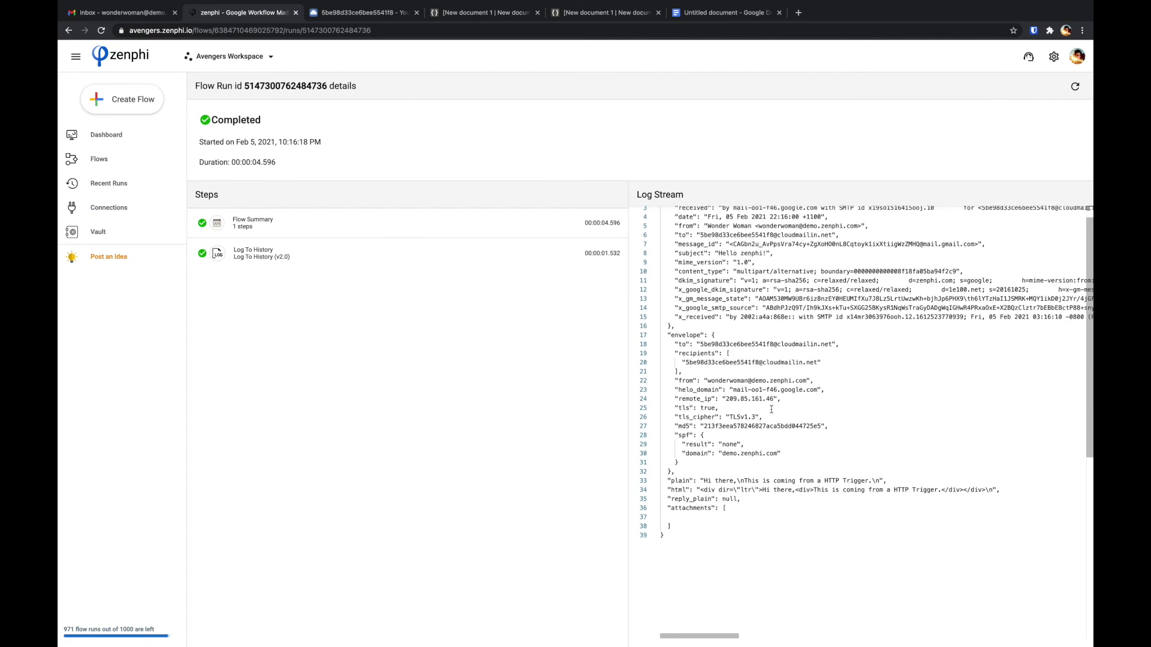
{"action": "scroll", "coordinate": [771, 440], "scroll_direction": "down", "scroll_amount": 2}
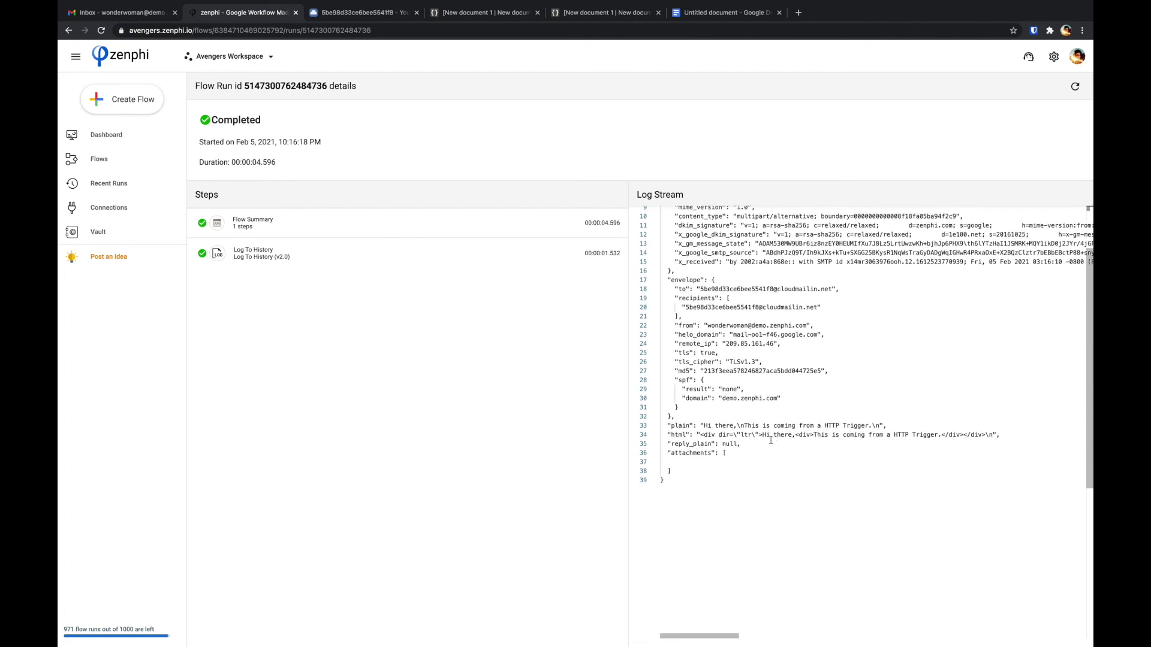
{"action": "scroll", "coordinate": [771, 440], "scroll_direction": "up", "scroll_amount": 4}
{"action": "left_click", "coordinate": [771, 496]}
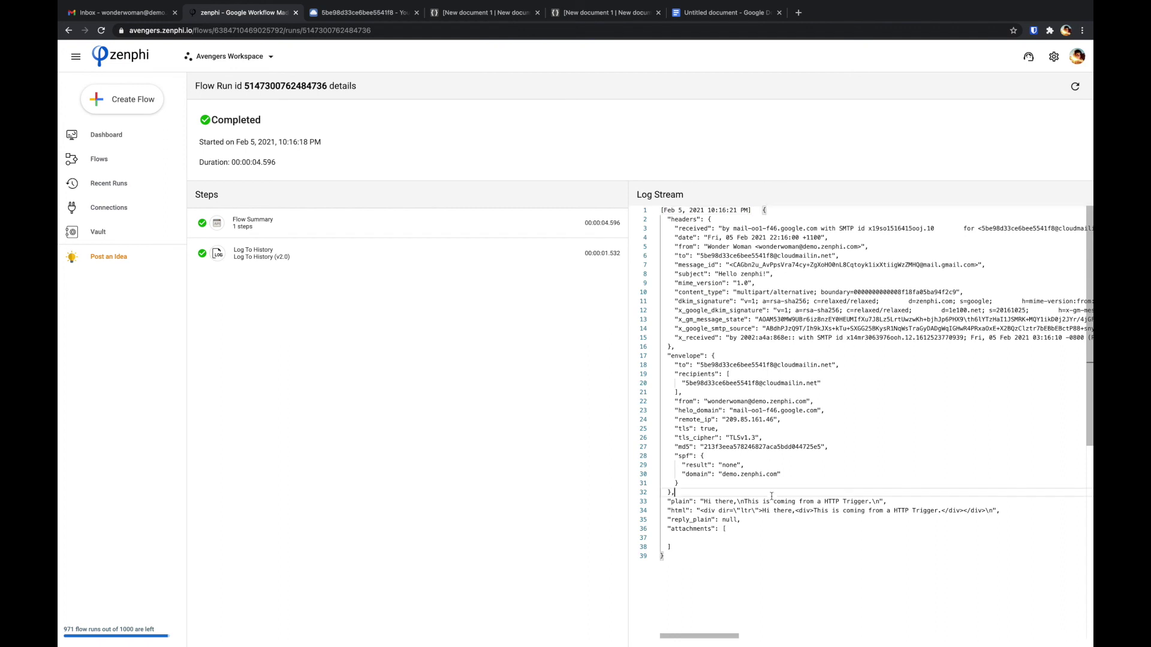
{"action": "triple_click", "coordinate": [787, 502]}
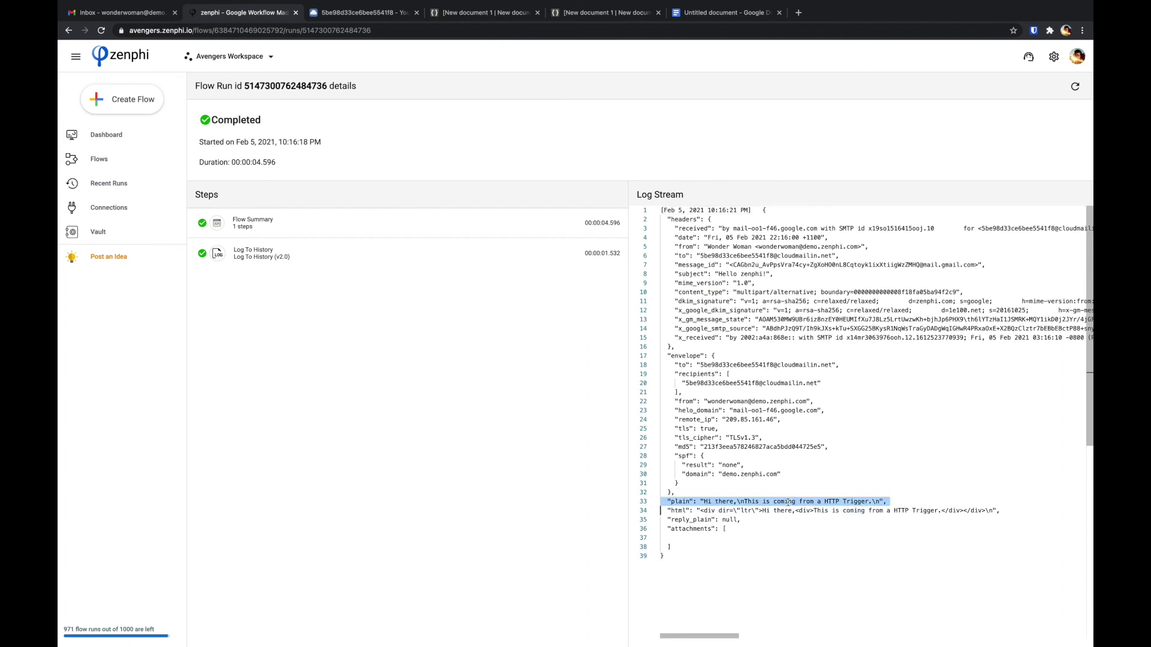